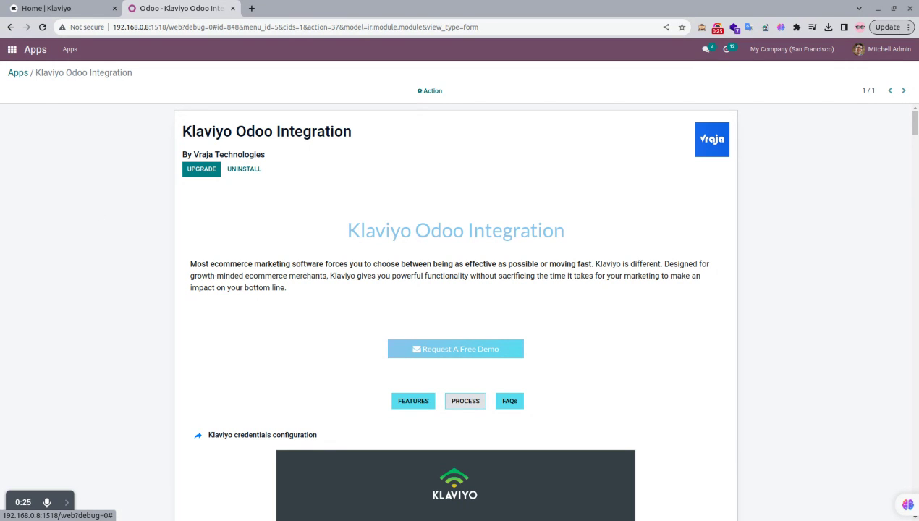
Leave the Klaviyo Odoo Integration module page for the Odoo app grid
{"action": "left_click", "coordinate": [12, 49]}
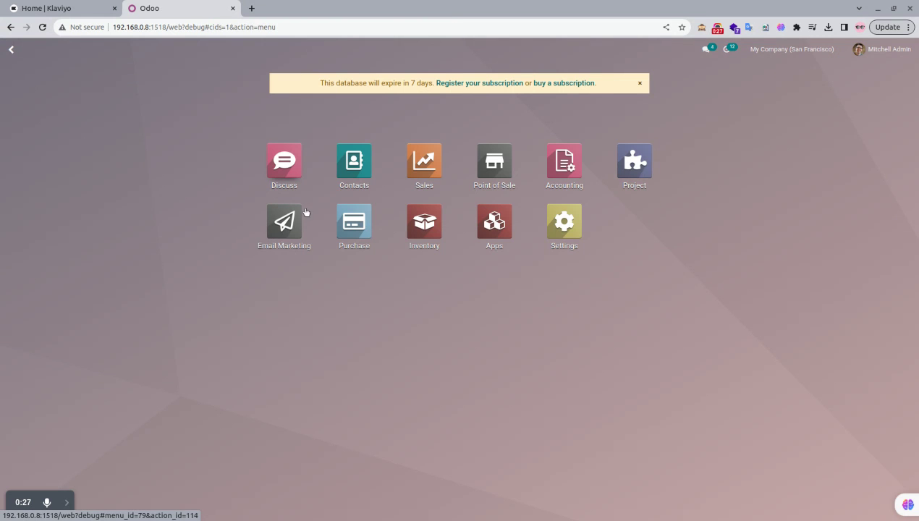
{"action": "left_click", "coordinate": [280, 224]}
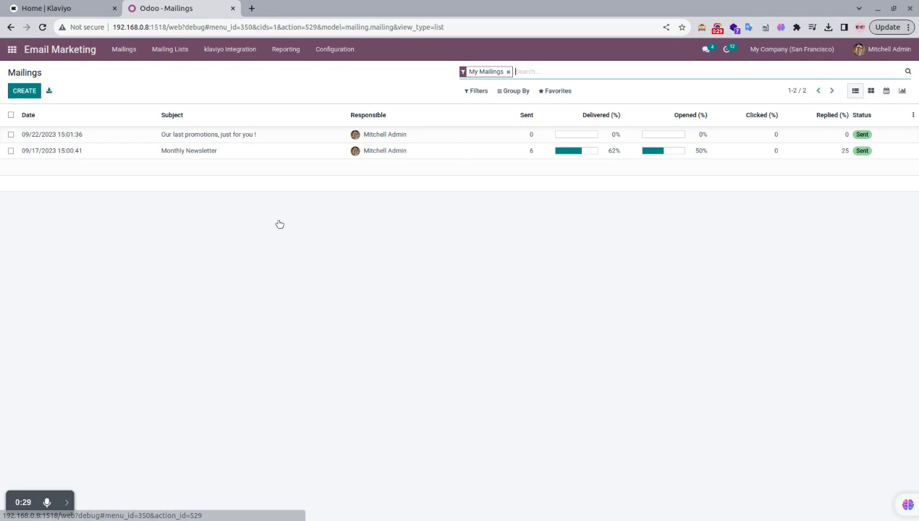
{"action": "left_click", "coordinate": [227, 52]}
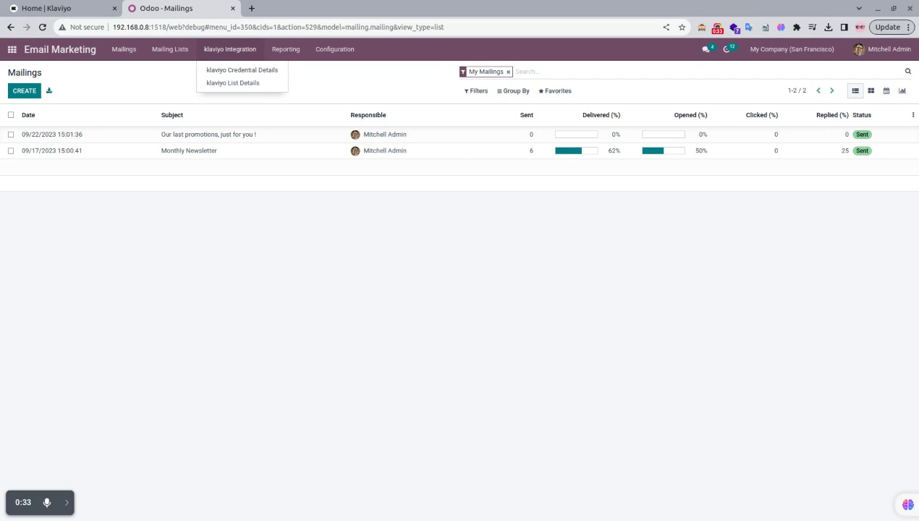
{"action": "left_click", "coordinate": [220, 72]}
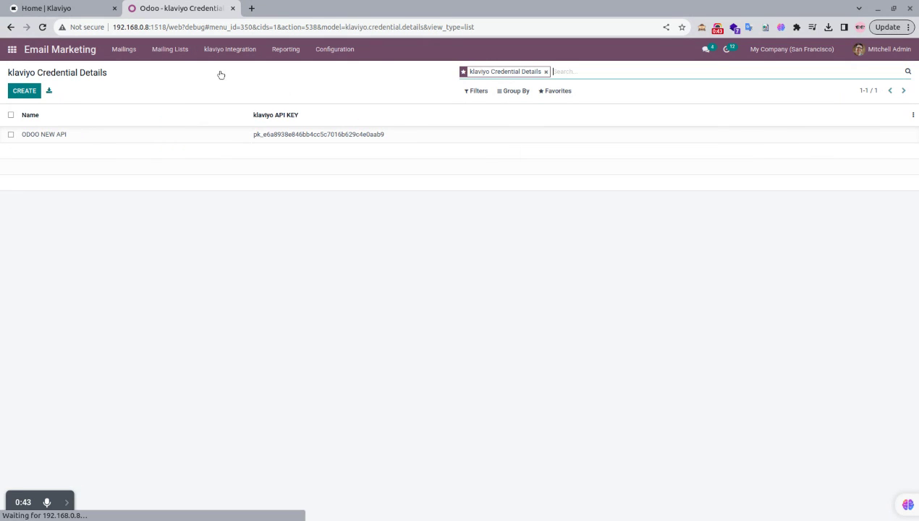
{"action": "left_click", "coordinate": [25, 92]}
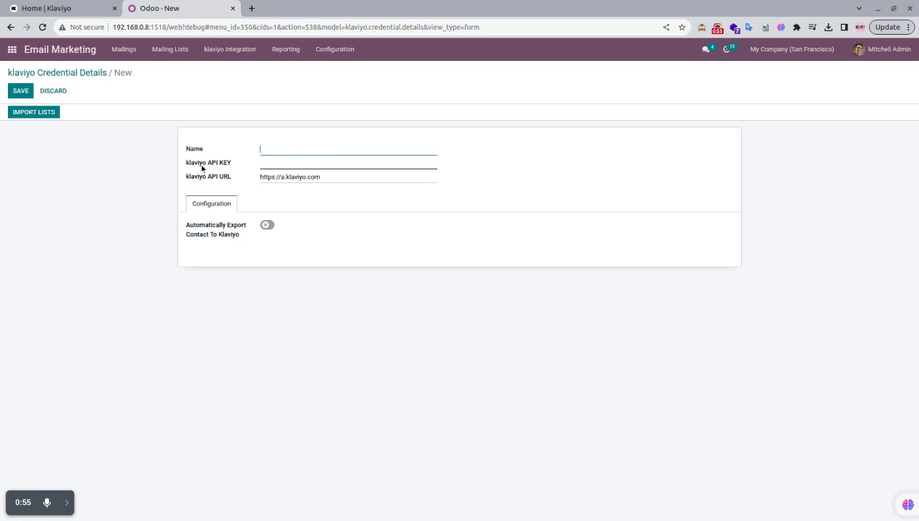
{"action": "mouse_move", "coordinate": [201, 168]}
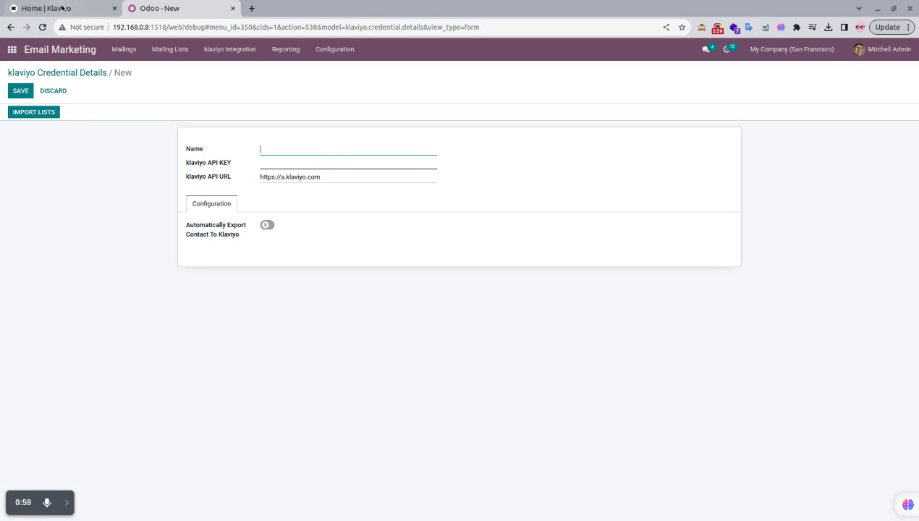
Copy the Odoo New private key from Klaviyo's API keys settings and return to Odoo
{"action": "left_click", "coordinate": [86, 11]}
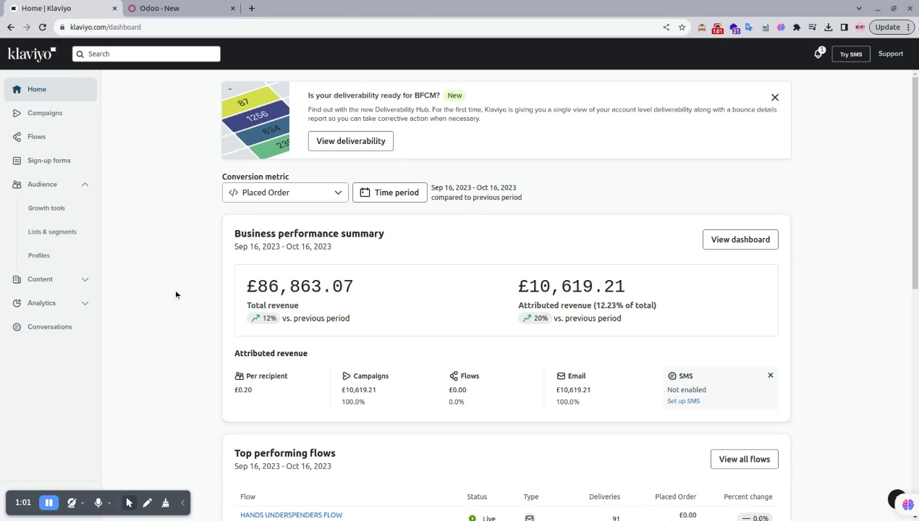
{"action": "left_click", "coordinate": [183, 503]}
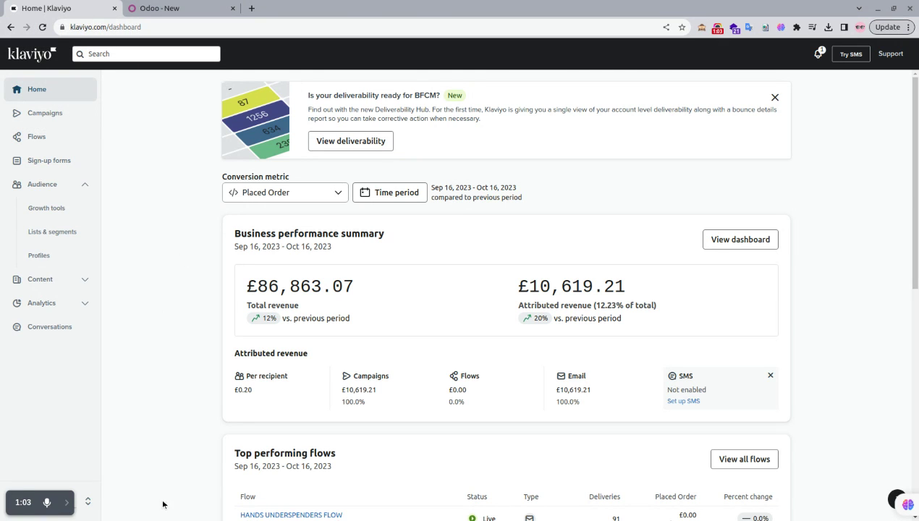
{"action": "left_click", "coordinate": [89, 507]}
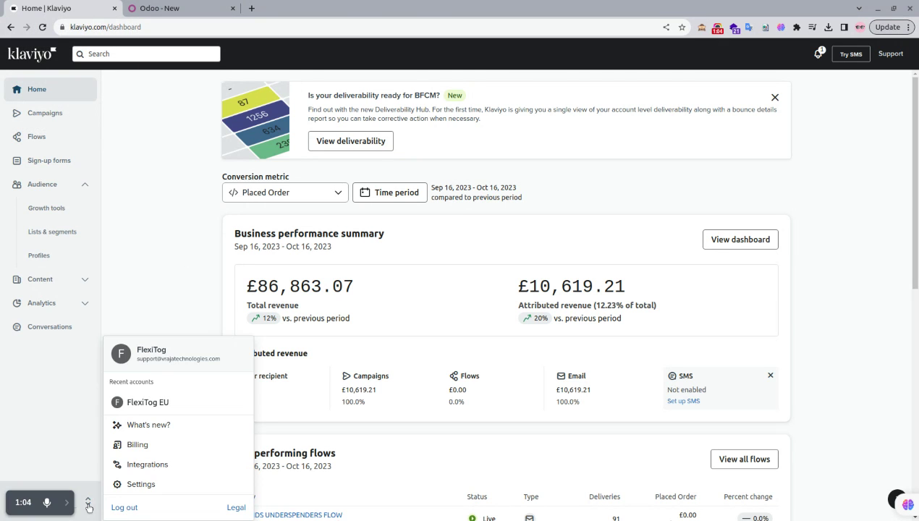
{"action": "left_click", "coordinate": [148, 482]}
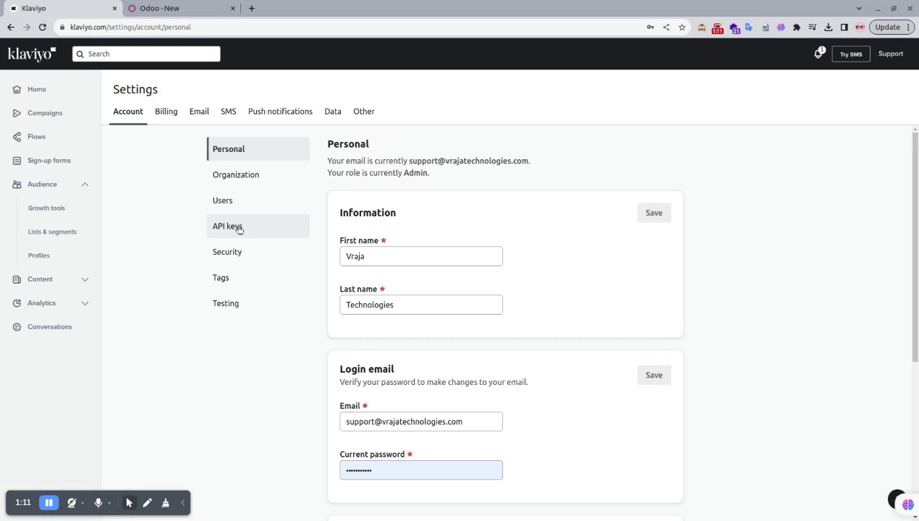
{"action": "left_click", "coordinate": [253, 227]}
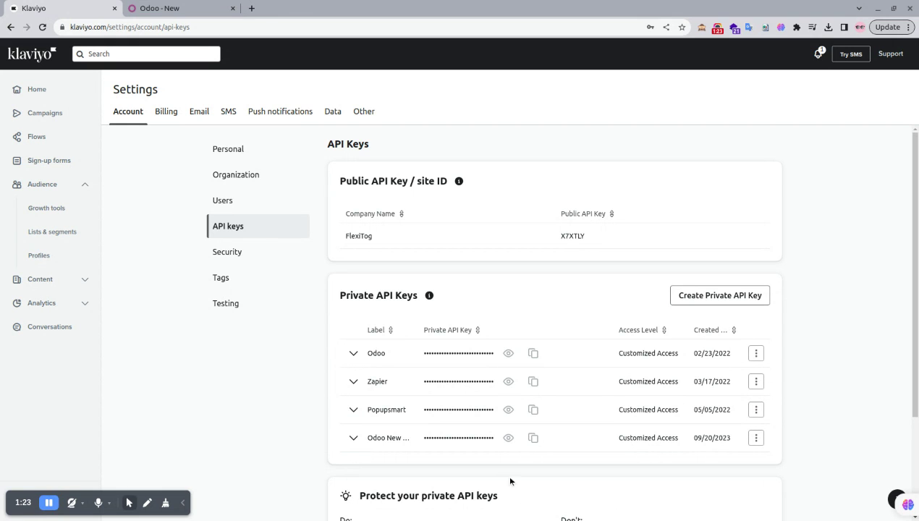
{"action": "left_click", "coordinate": [532, 439]}
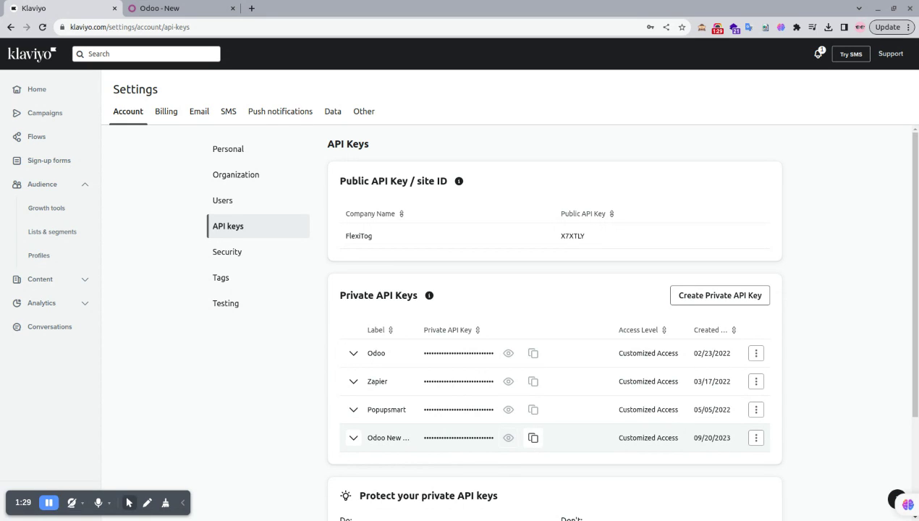
{"action": "left_click", "coordinate": [200, 12]}
Discard the new credential and switch off automatic contact export on ODOO NEW API
{"action": "left_click", "coordinate": [280, 164]}
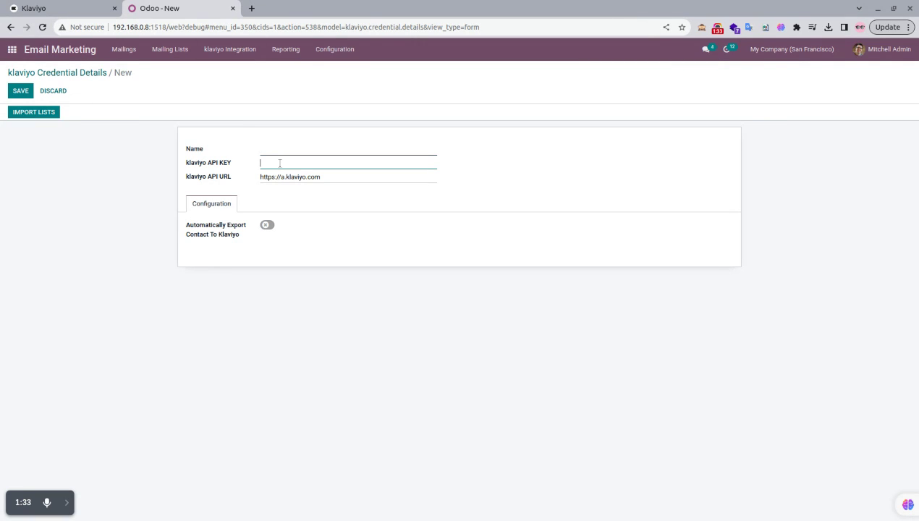
{"action": "left_click", "coordinate": [53, 91]}
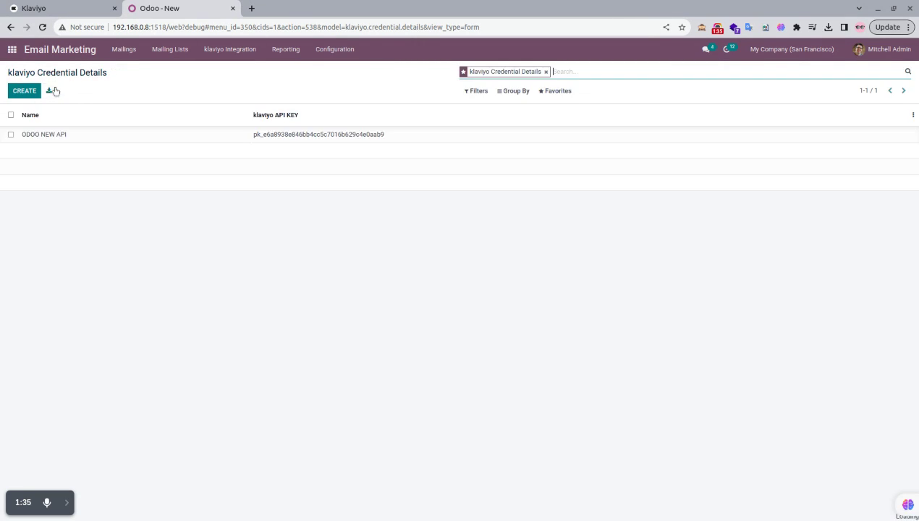
{"action": "left_click", "coordinate": [132, 139]}
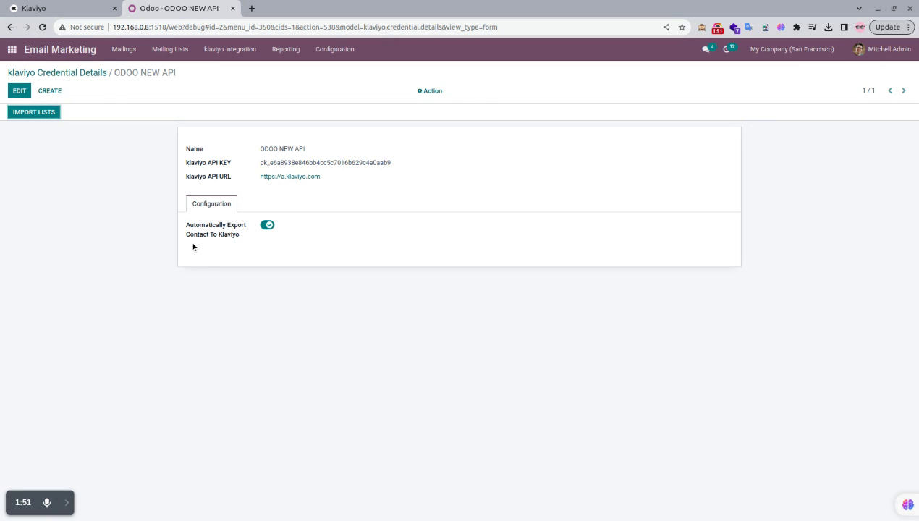
{"action": "left_click", "coordinate": [267, 225]}
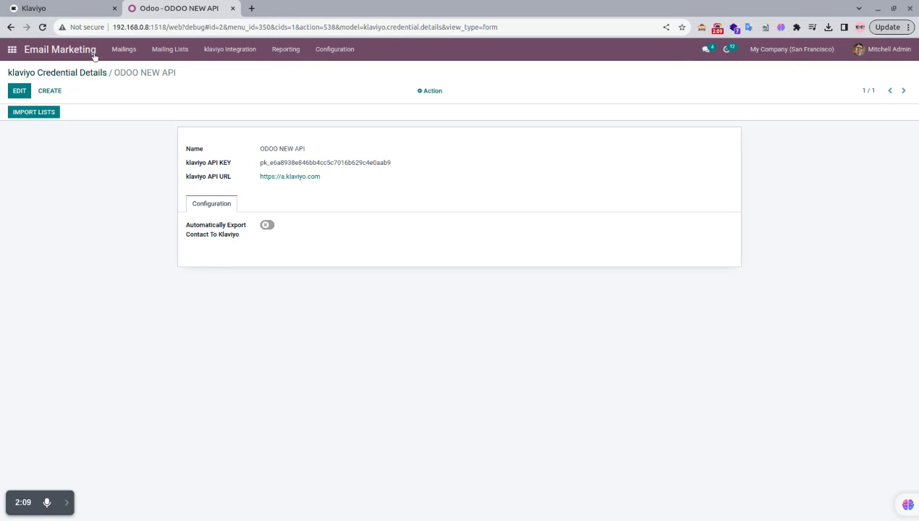
{"action": "left_click", "coordinate": [63, 11]}
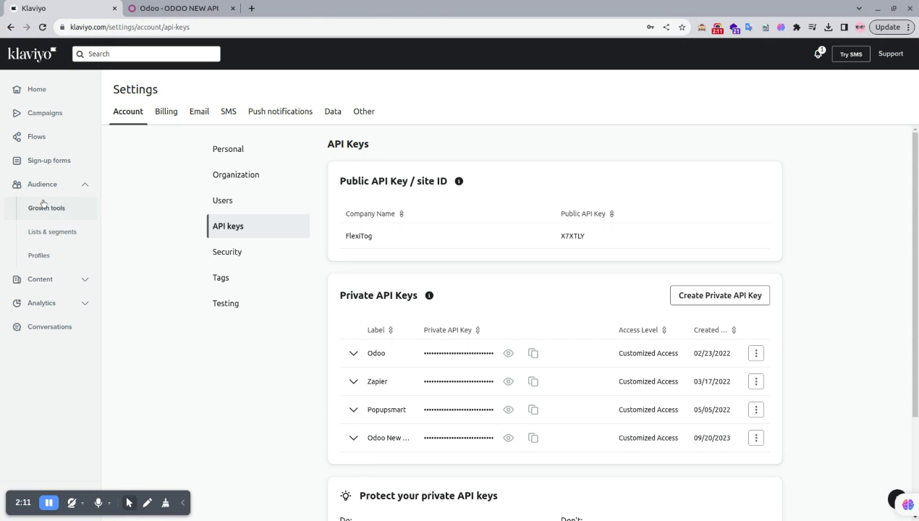
Filter Klaviyo's Lists & Segments page to lists only and page through them
{"action": "left_click", "coordinate": [39, 236]}
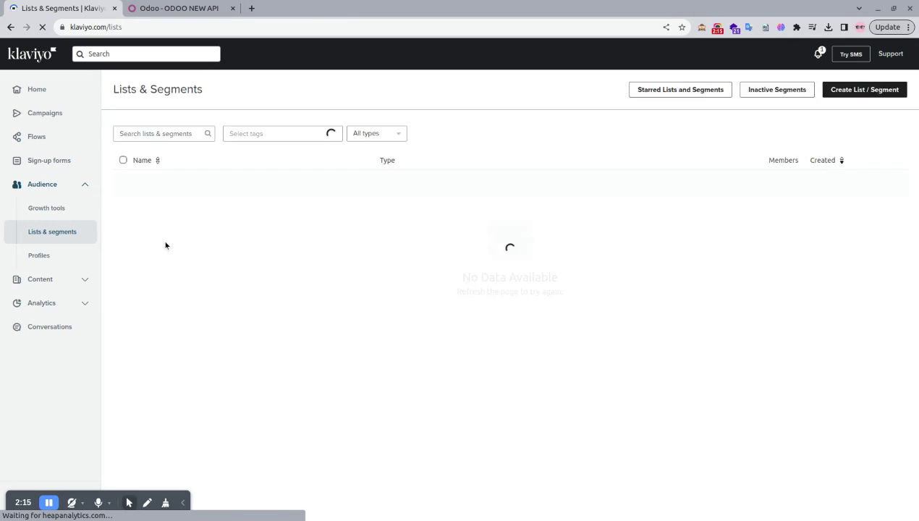
{"action": "left_click", "coordinate": [385, 219]}
{"action": "left_click", "coordinate": [373, 243]}
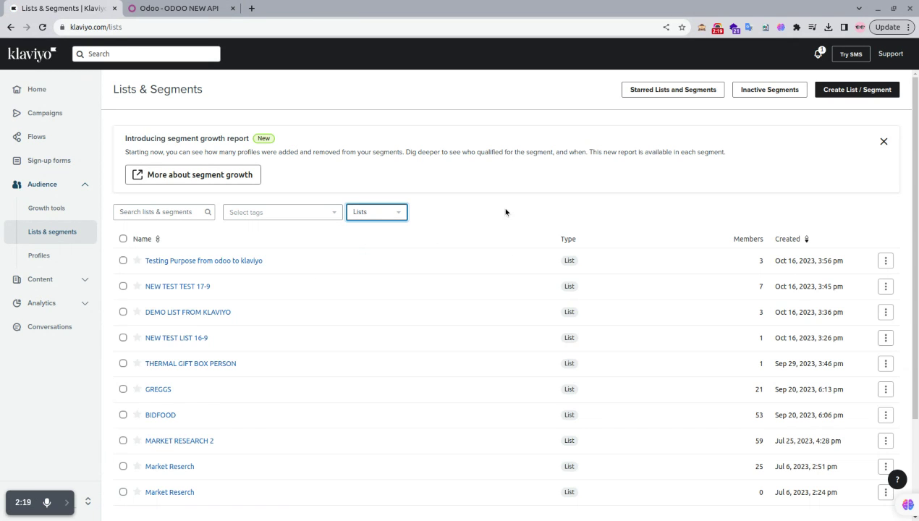
{"action": "scroll", "coordinate": [485, 375], "scroll_direction": "down", "scroll_amount": 3}
{"action": "left_click", "coordinate": [874, 406]}
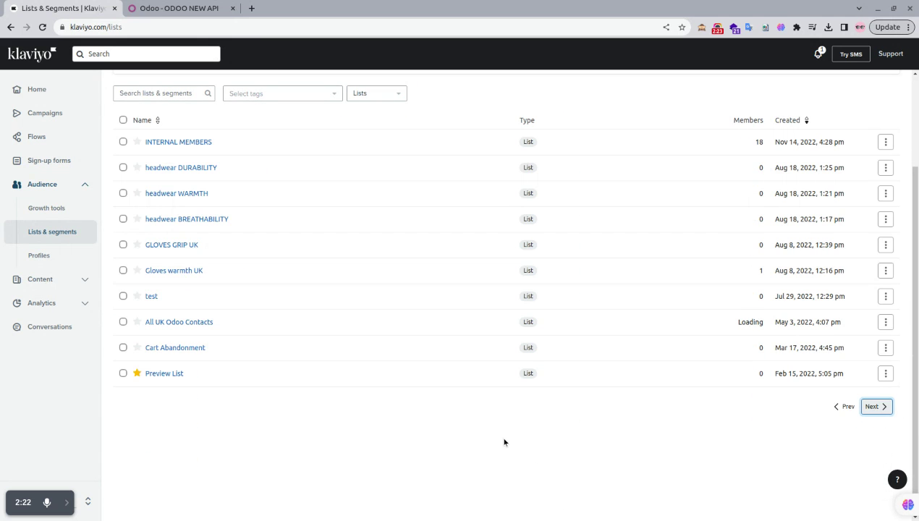
{"action": "left_click", "coordinate": [177, 8]}
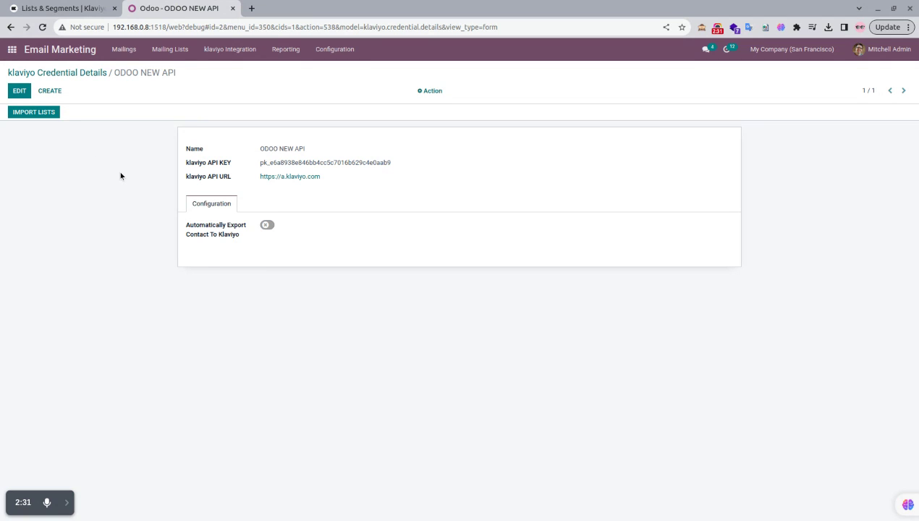
Import Klaviyo lists into Odoo and review the 22 records, including NEW TEST TEST 17-9
{"action": "left_click", "coordinate": [32, 113]}
{"action": "left_click", "coordinate": [227, 51]}
{"action": "left_click", "coordinate": [232, 83]}
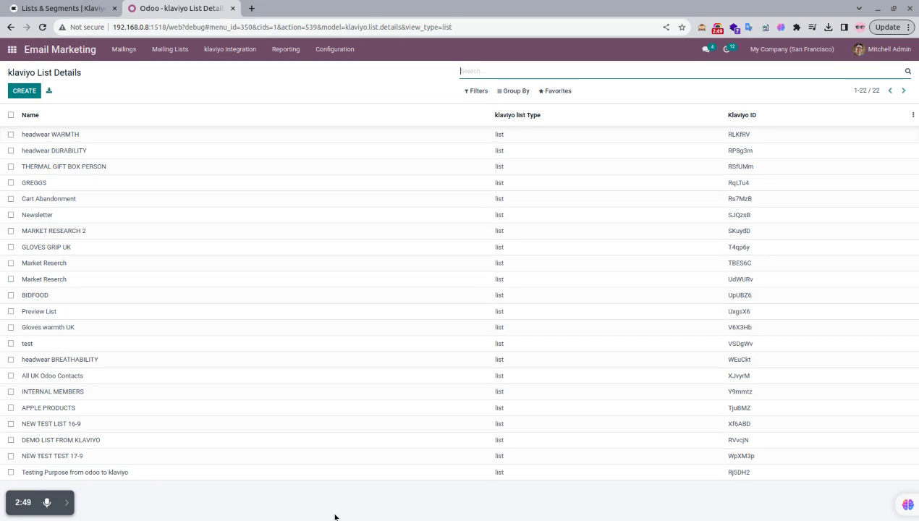
{"action": "left_click", "coordinate": [172, 456]}
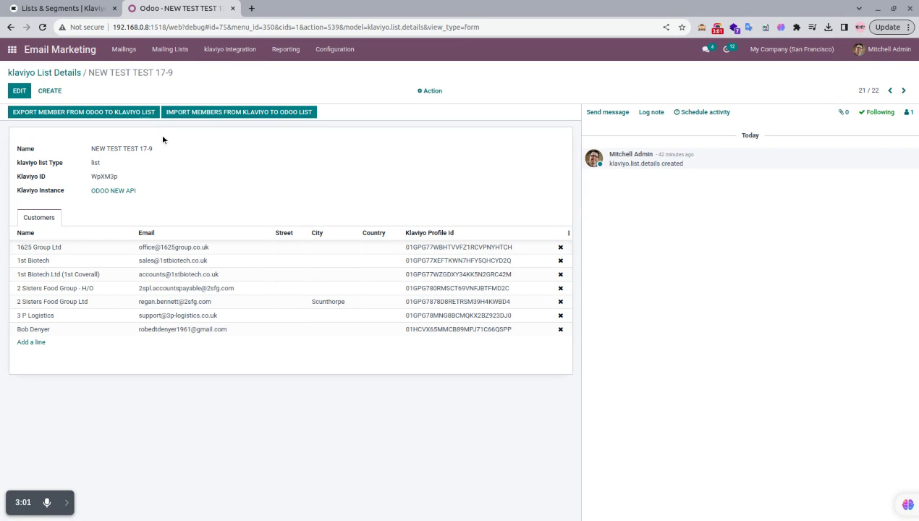
{"action": "left_click", "coordinate": [65, 74]}
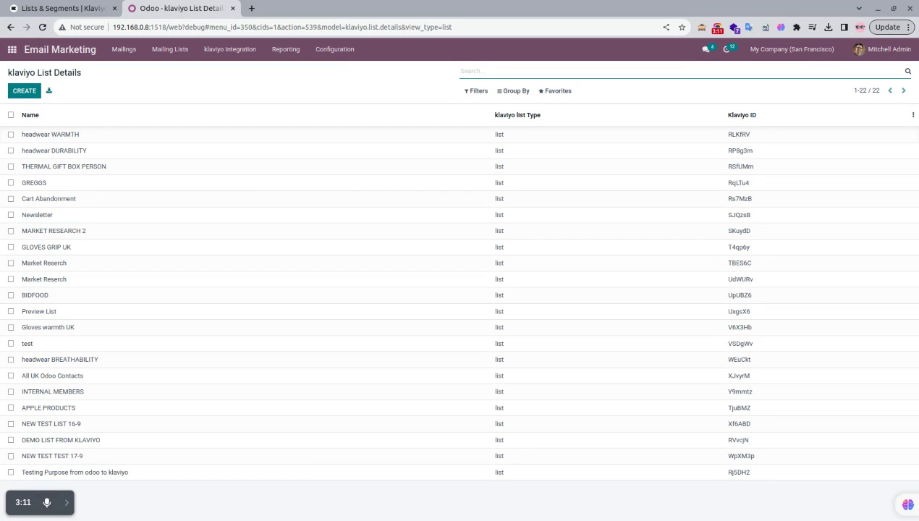
{"action": "left_click", "coordinate": [463, 71]}
Create and save the list 'Test data from odoo to klaviyo', type list, linked to ODOO NEW API
{"action": "left_click", "coordinate": [24, 93]}
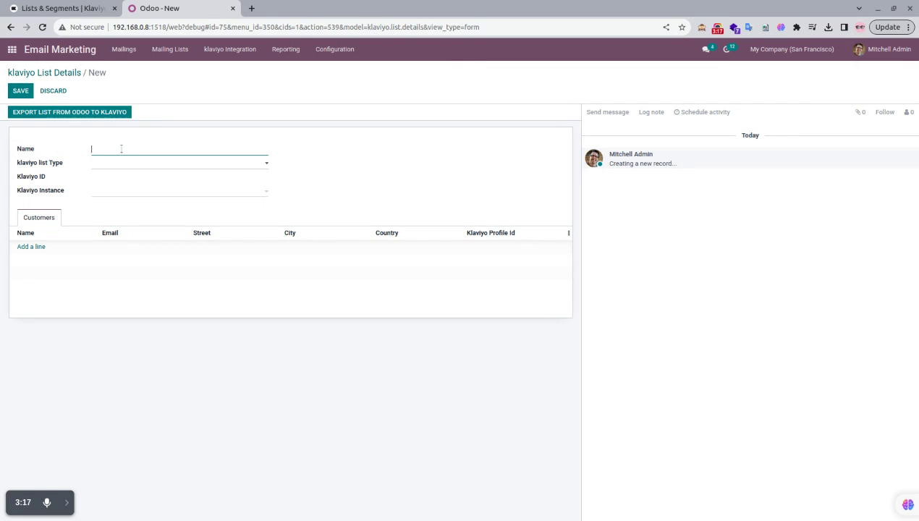
{"action": "type", "text": "Test data from odoo"}
{"action": "type", "text": "to klaviyo"}
{"action": "left_click", "coordinate": [133, 163]}
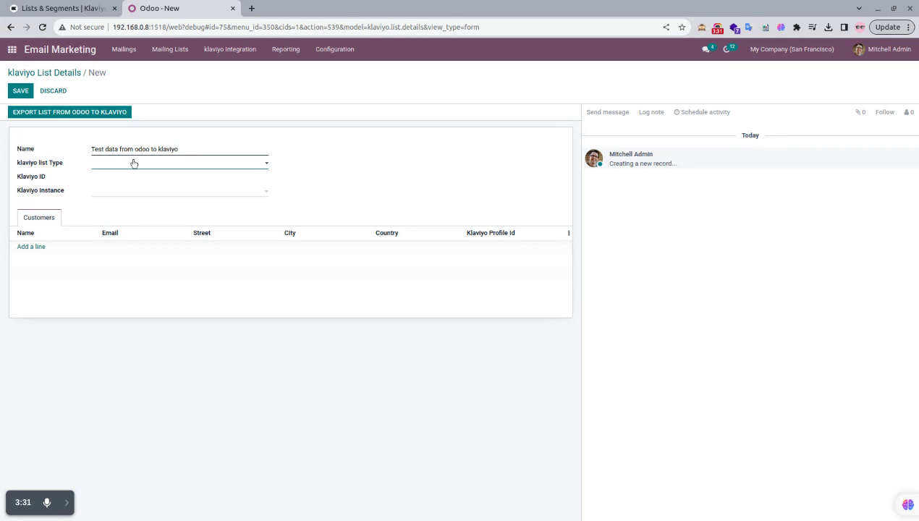
{"action": "left_click", "coordinate": [130, 192]}
{"action": "left_click", "coordinate": [131, 193]}
{"action": "left_click", "coordinate": [135, 219]}
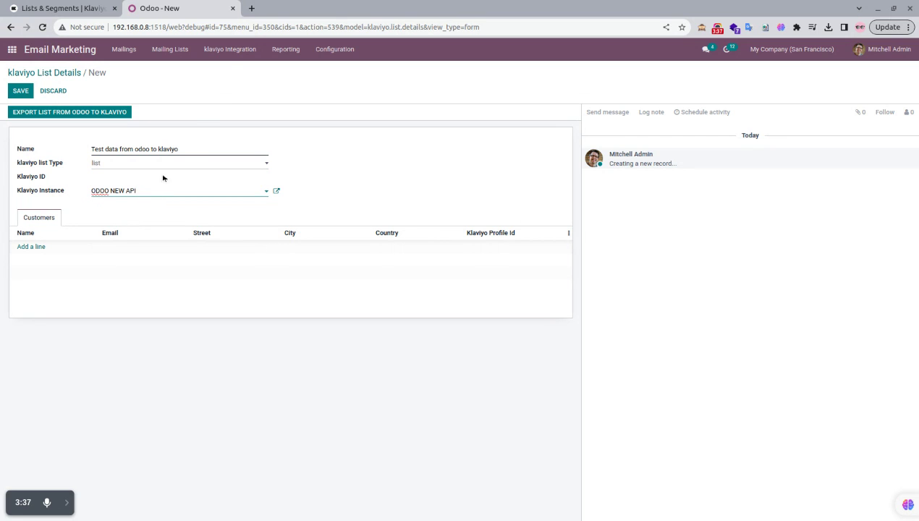
{"action": "left_click", "coordinate": [230, 51]}
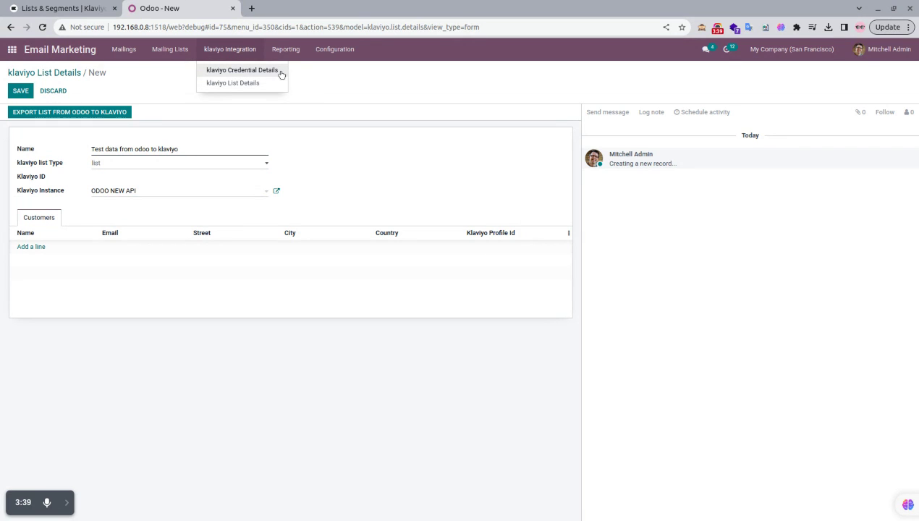
{"action": "left_click", "coordinate": [330, 101]}
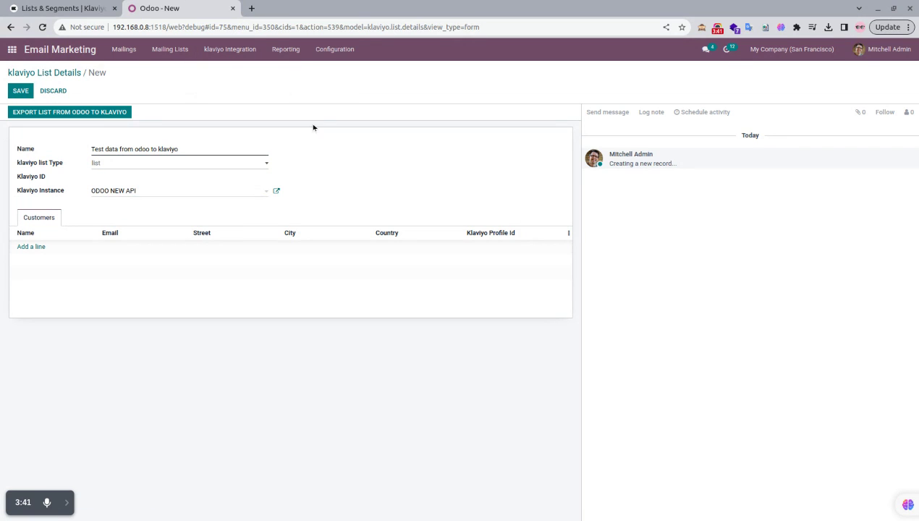
{"action": "left_click", "coordinate": [20, 90]}
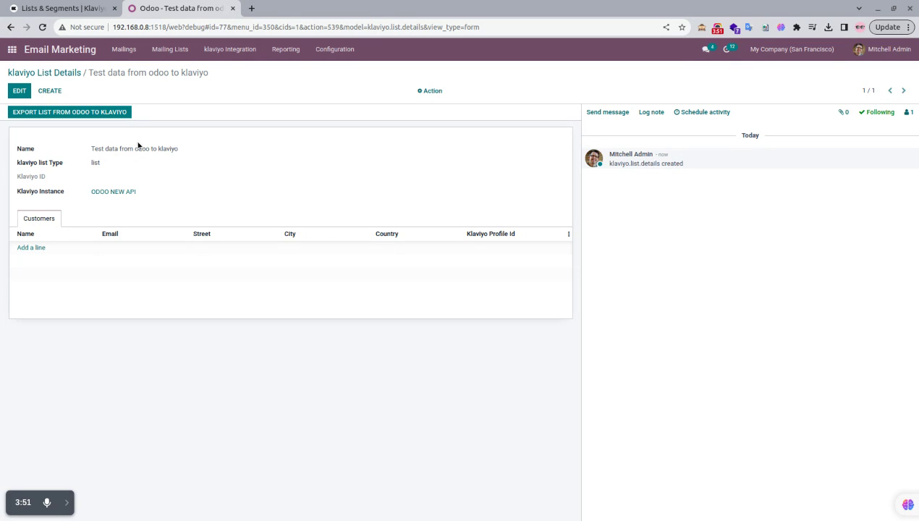
Export the list to Klaviyo and copy its name
{"action": "left_click", "coordinate": [67, 113]}
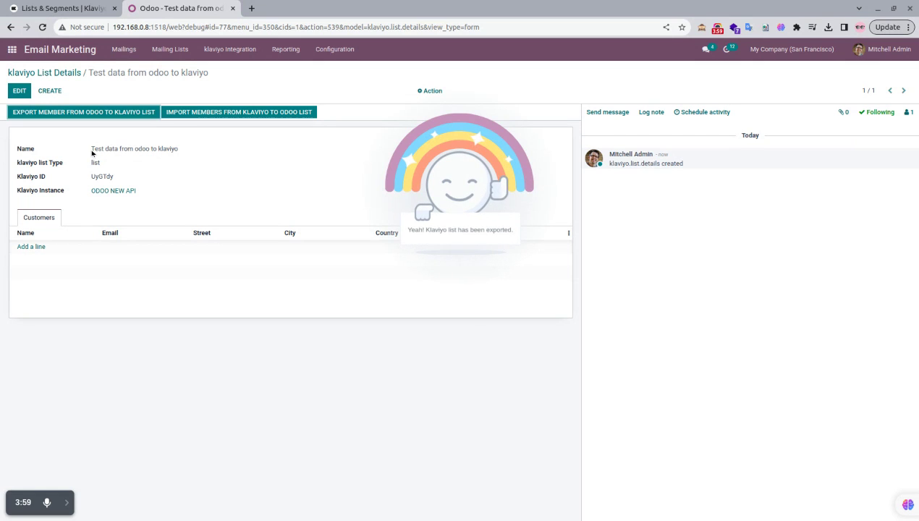
{"action": "left_click_drag", "start_coordinate": [91, 150], "coordinate": [185, 152]}
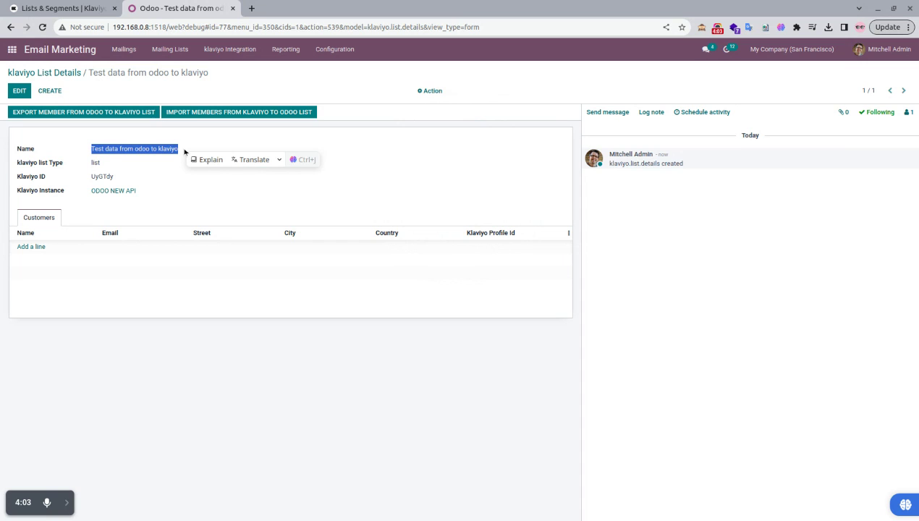
{"action": "left_click", "coordinate": [68, 9]}
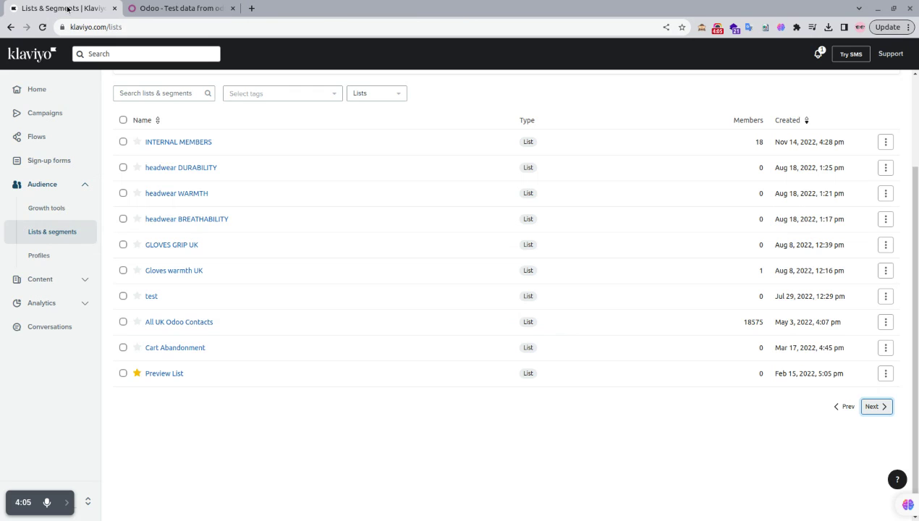
Search Klaviyo lists for 'Test data from odoo to klaviyo', which shows 0 members
{"action": "left_click", "coordinate": [146, 96]}
{"action": "key", "text": "ctrl+v"}
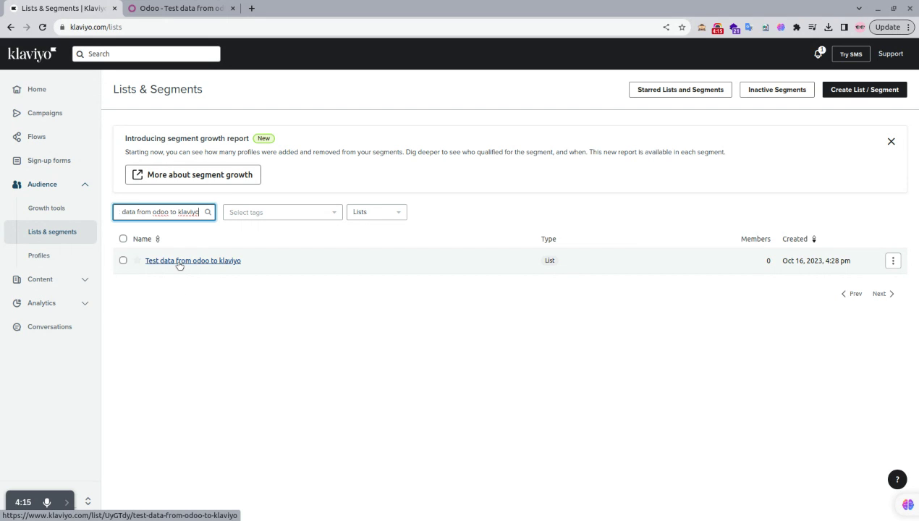
{"action": "left_click", "coordinate": [167, 12]}
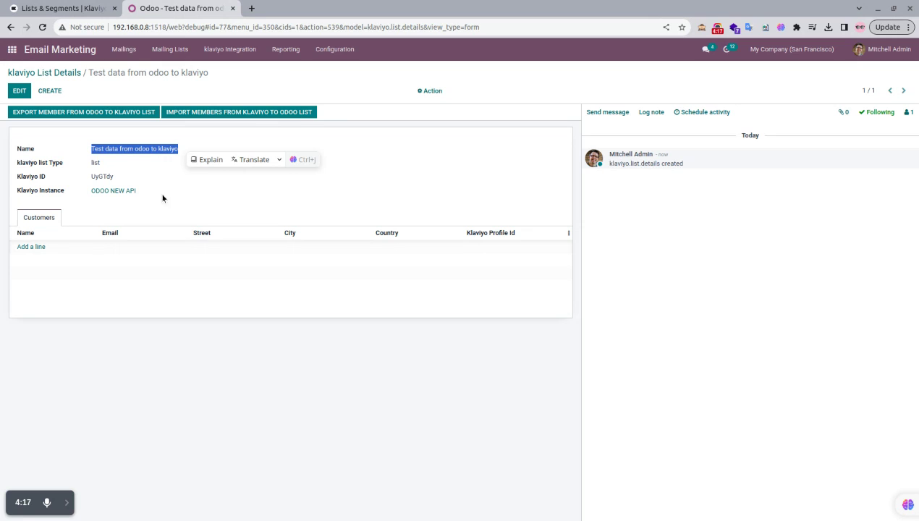
{"action": "left_click", "coordinate": [409, 190]}
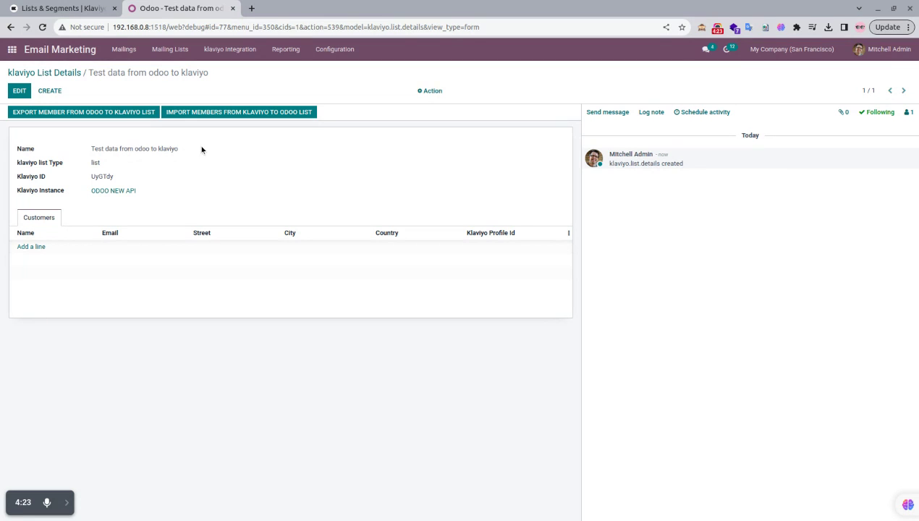
{"action": "left_click", "coordinate": [17, 14]}
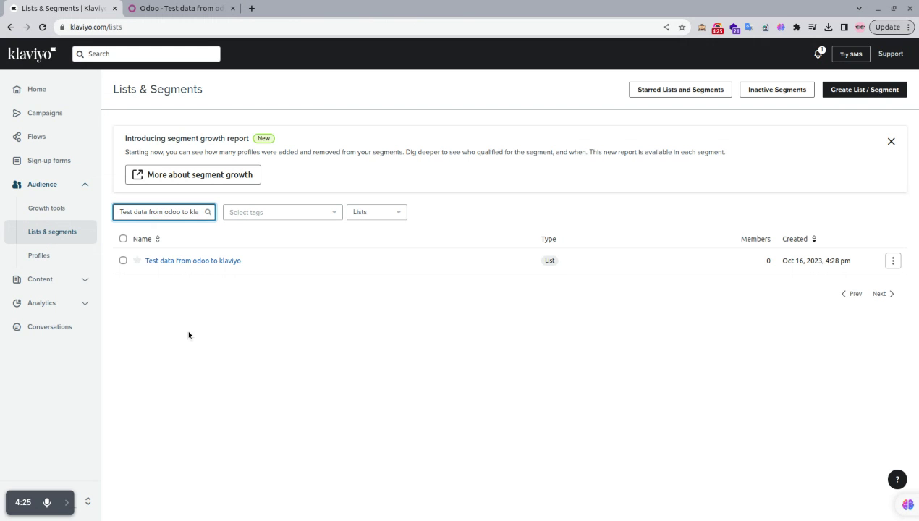
{"action": "left_click", "coordinate": [45, 256]}
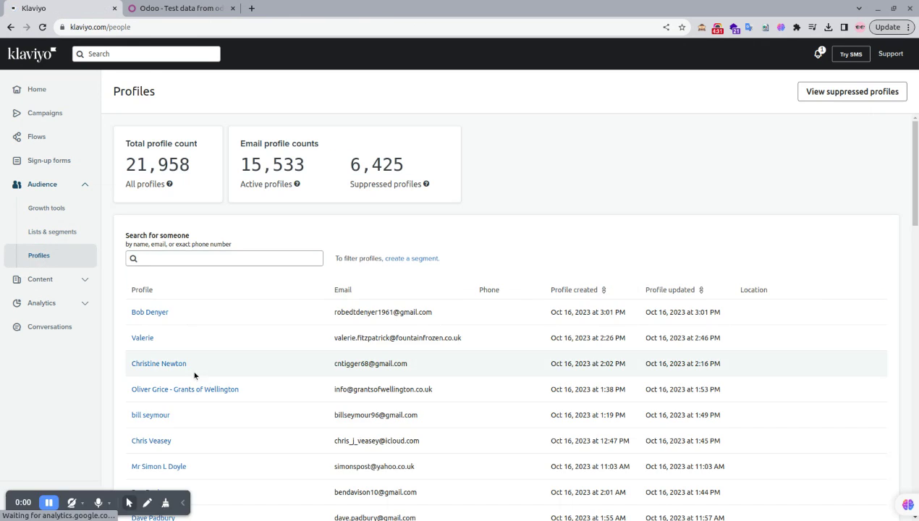
Add a customer profile to the 'Test data from odoo to klaviyo' list, then open that list
{"action": "left_click", "coordinate": [158, 365]}
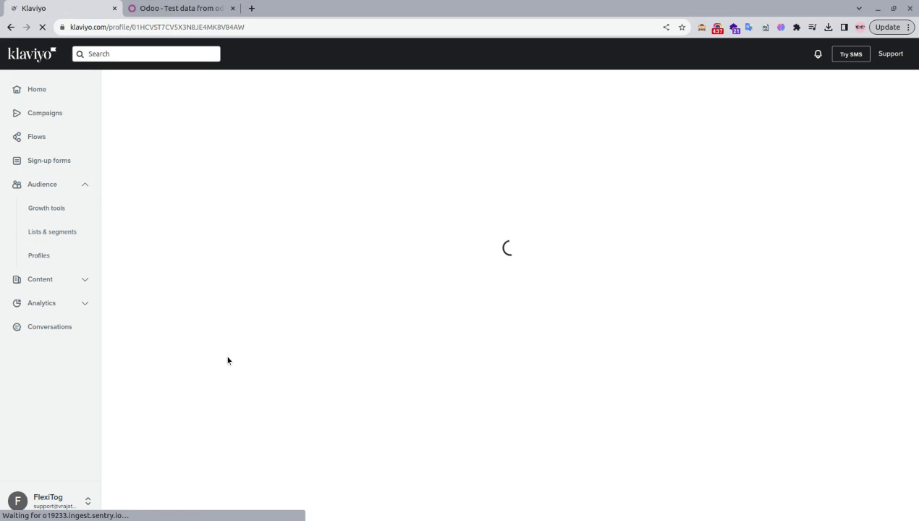
{"action": "left_click", "coordinate": [274, 142]}
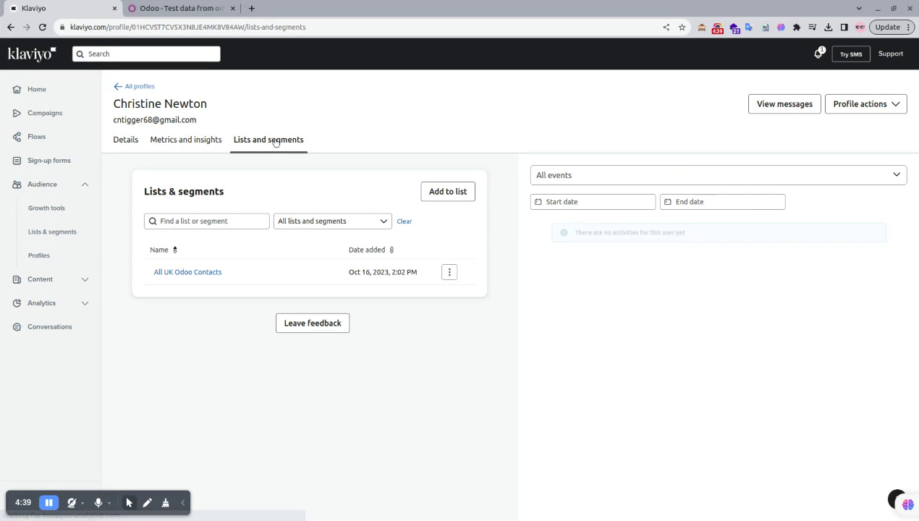
{"action": "left_click", "coordinate": [446, 194]}
{"action": "left_click", "coordinate": [447, 193]}
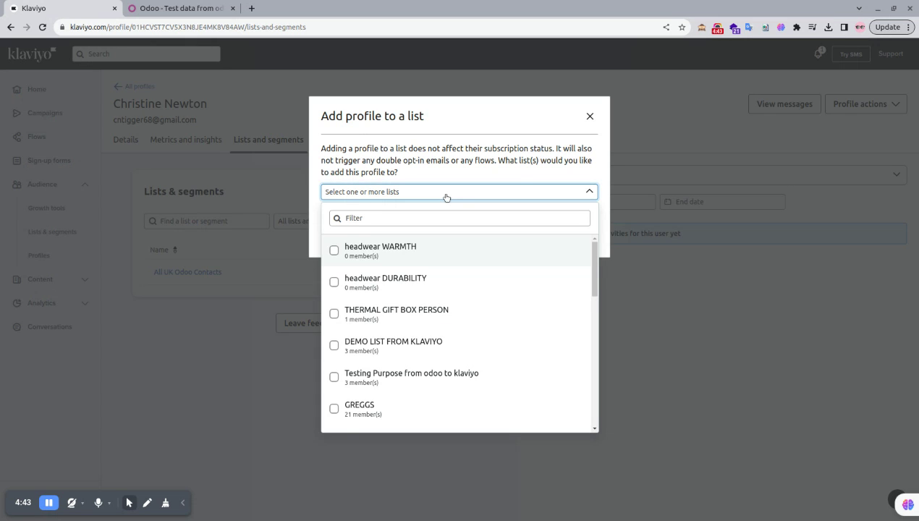
{"action": "left_click", "coordinate": [416, 218]}
{"action": "type", "text": "tes"}
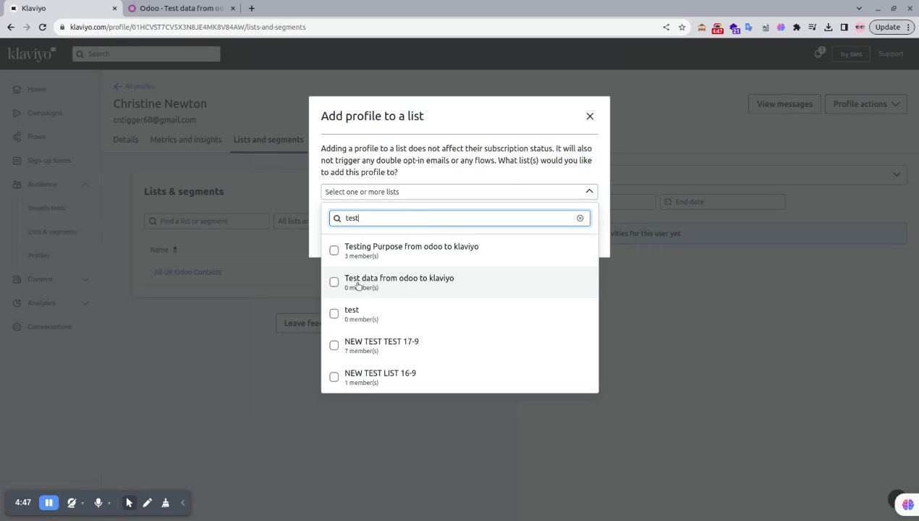
{"action": "type", "text": "t"}
{"action": "left_click", "coordinate": [334, 282]}
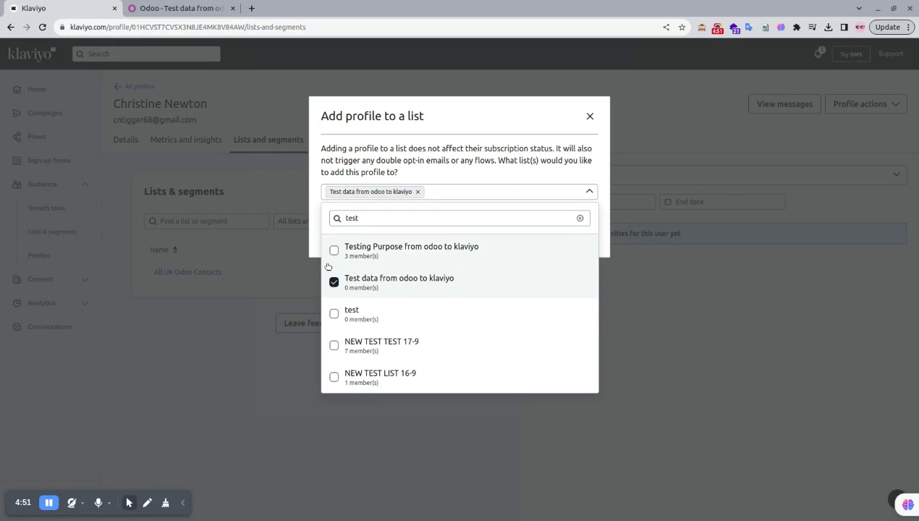
{"action": "left_click", "coordinate": [311, 196]}
{"action": "left_click", "coordinate": [555, 230]}
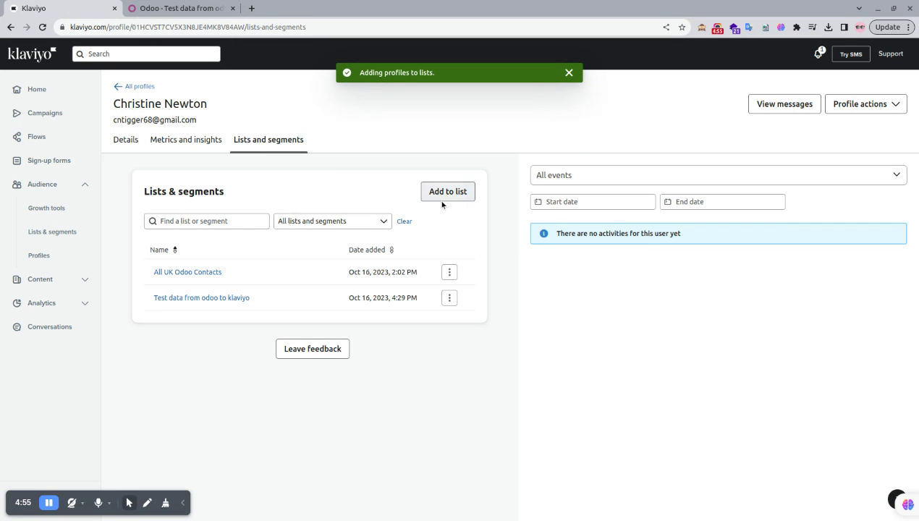
{"action": "left_click", "coordinate": [193, 303]}
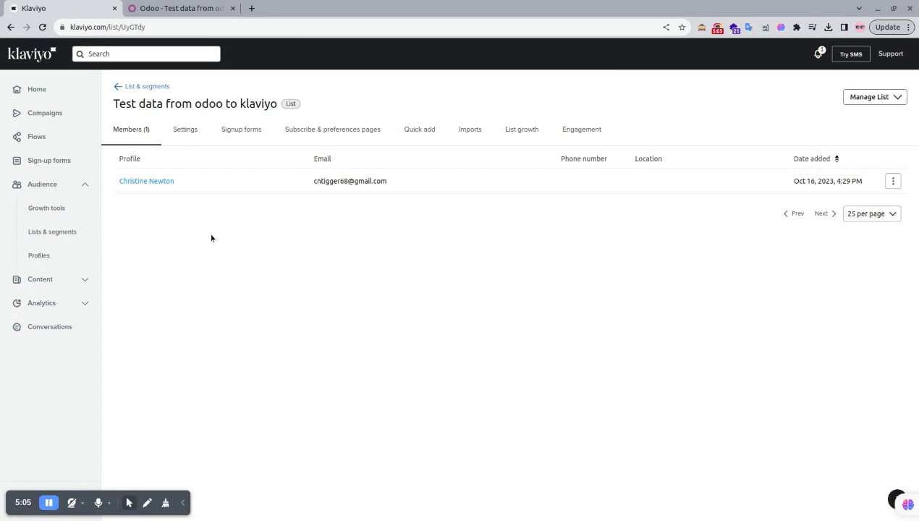
{"action": "left_click", "coordinate": [172, 8]}
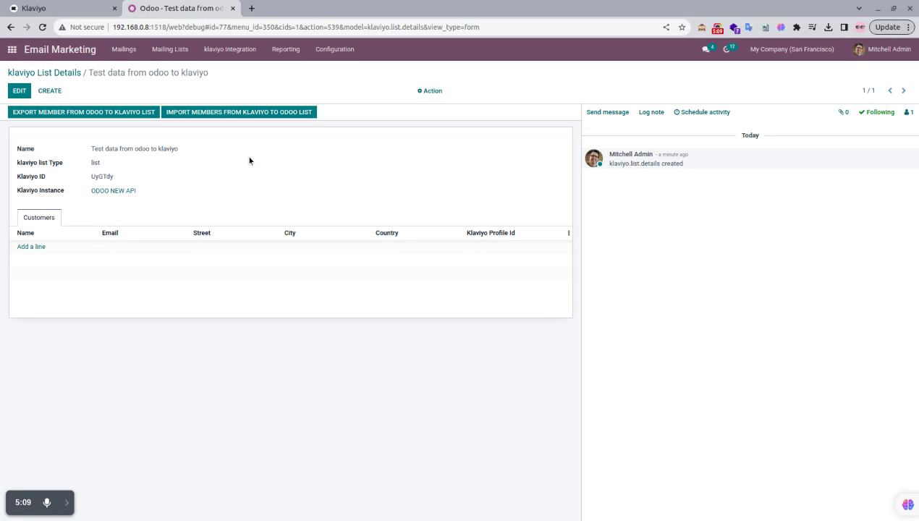
Import the Klaviyo member, add 123 computers Ltd and 1625 Group Ltd, and save
{"action": "left_click", "coordinate": [226, 114]}
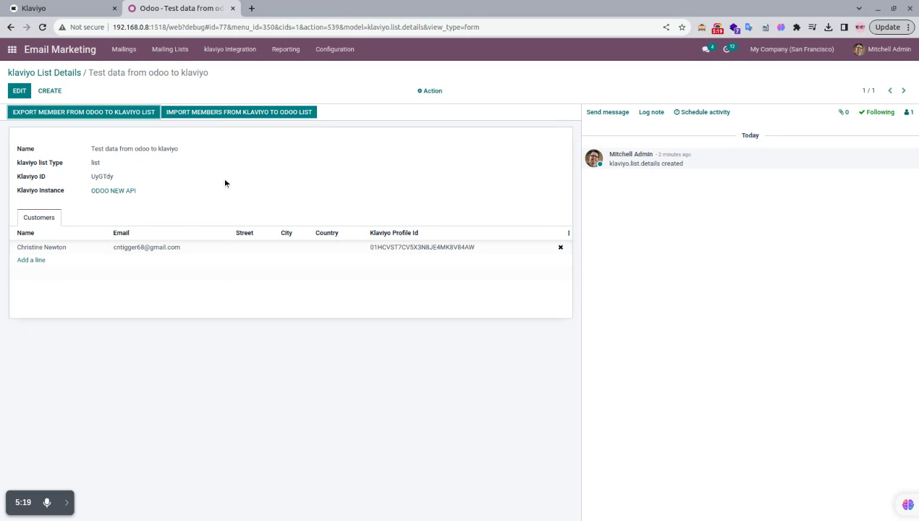
{"action": "left_click", "coordinate": [30, 261]}
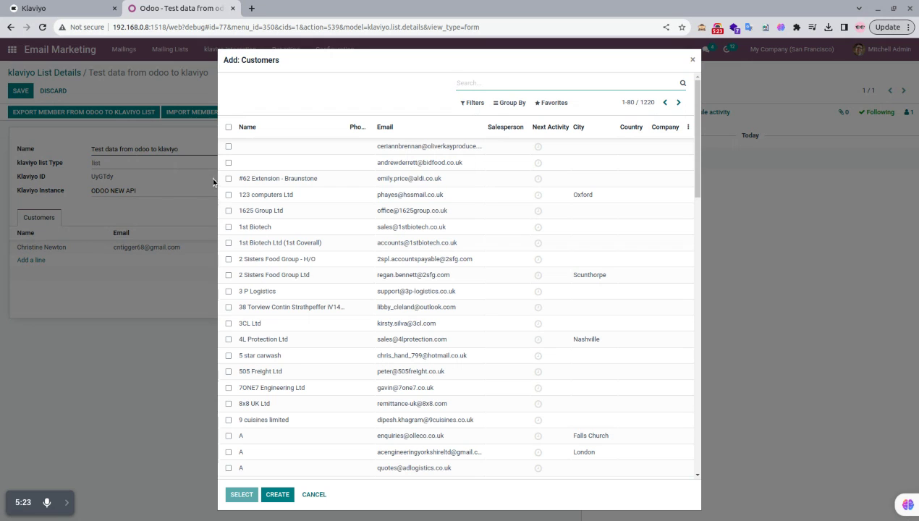
{"action": "left_click", "coordinate": [228, 195]}
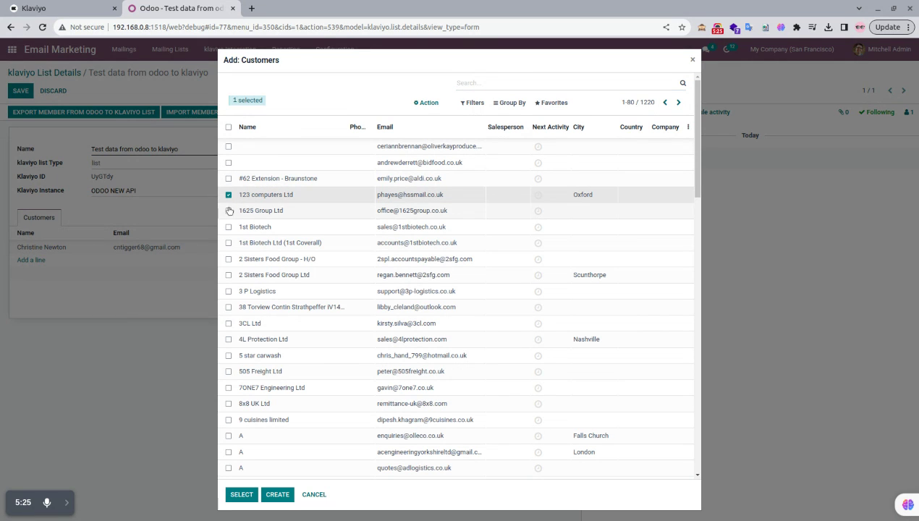
{"action": "left_click", "coordinate": [228, 211]}
{"action": "left_click", "coordinate": [239, 494]}
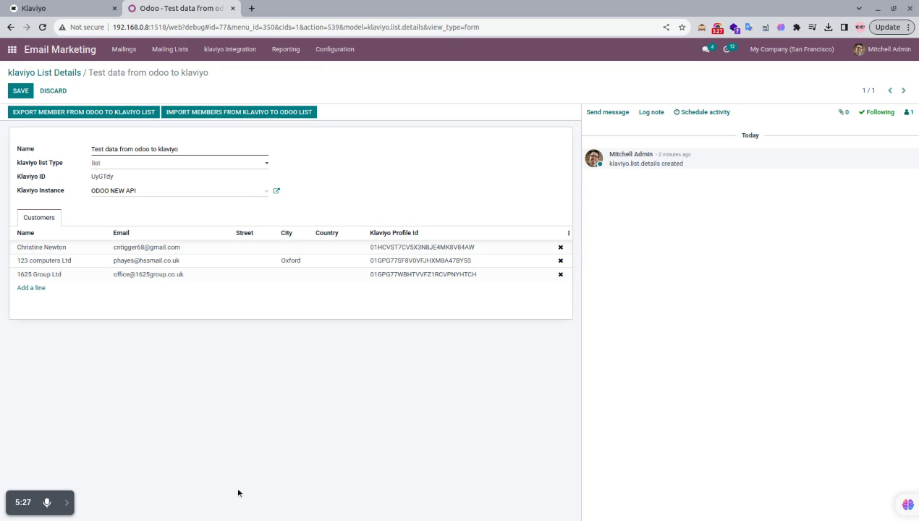
{"action": "left_click", "coordinate": [20, 90]}
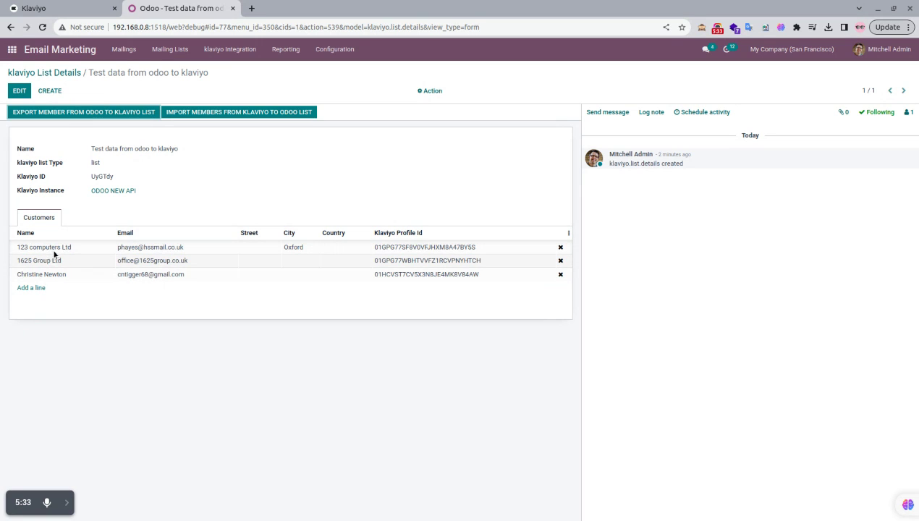
Export the customers to Klaviyo and confirm the list now shows 3 members
{"action": "left_click", "coordinate": [82, 115]}
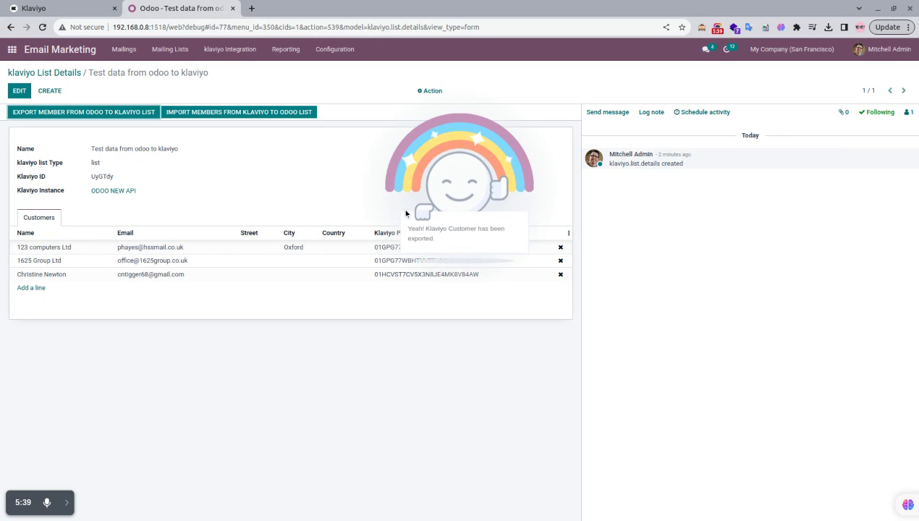
{"action": "left_click", "coordinate": [70, 10]}
{"action": "left_click", "coordinate": [42, 28]}
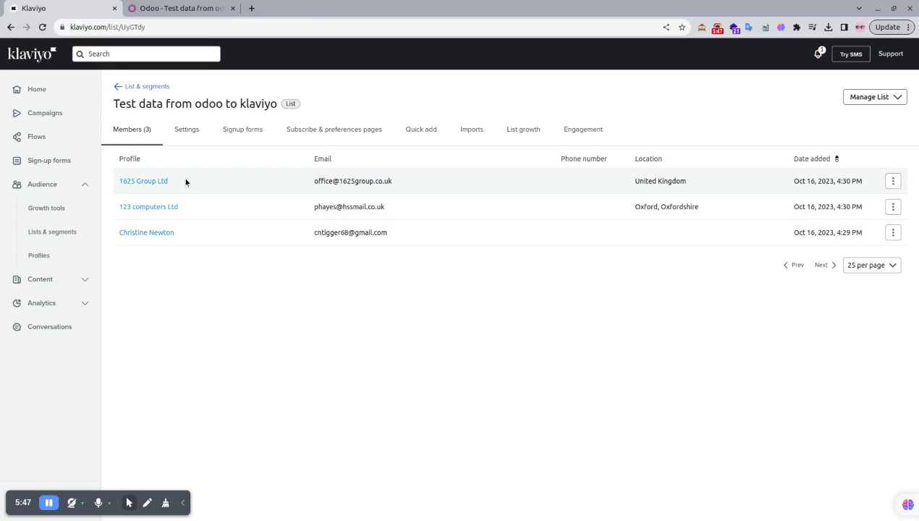
Reload the Klaviyo list to confirm Members (3), then go back to the Odoo list record
{"action": "left_click", "coordinate": [182, 502]}
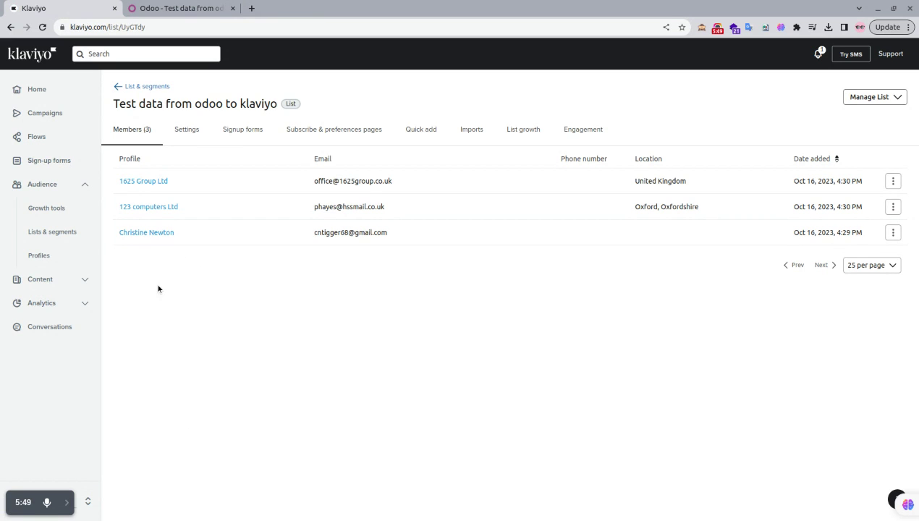
{"action": "left_click", "coordinate": [181, 9]}
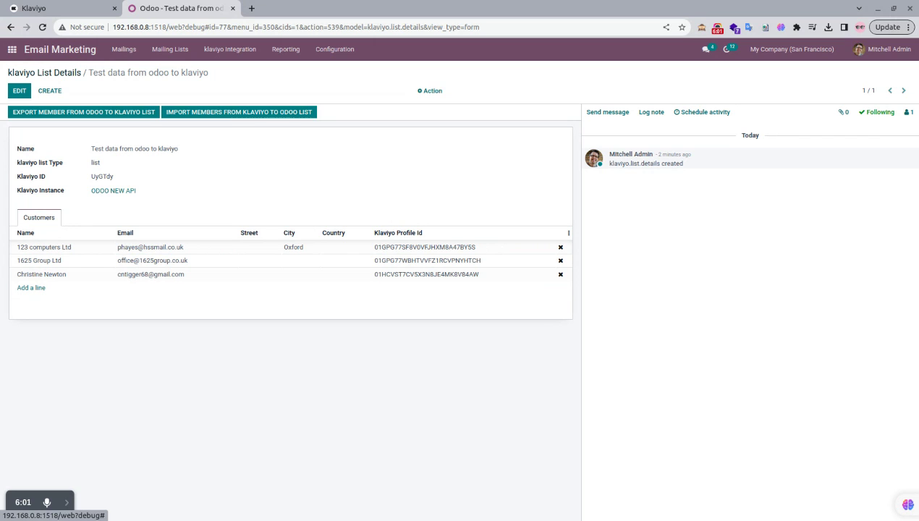
Start a new Sales quotation with Gemini Furniture as the customer
{"action": "left_click", "coordinate": [44, 73]}
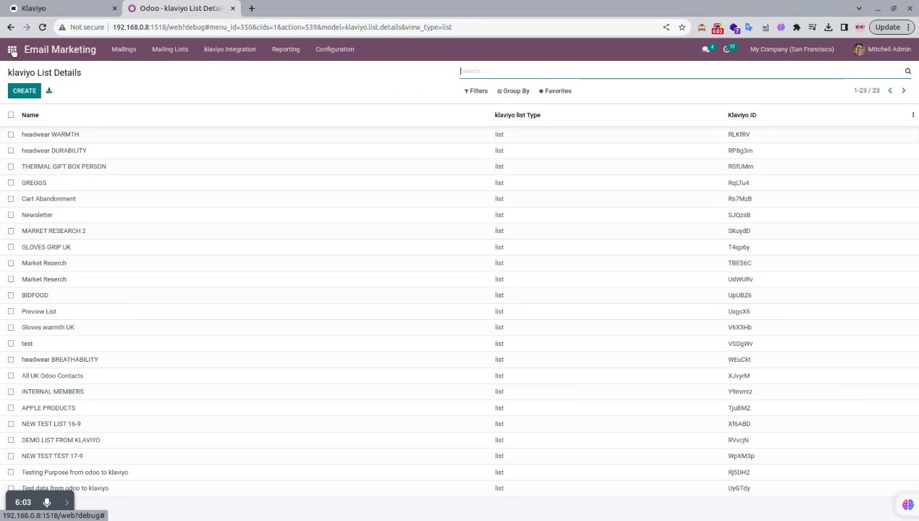
{"action": "left_click", "coordinate": [11, 49]}
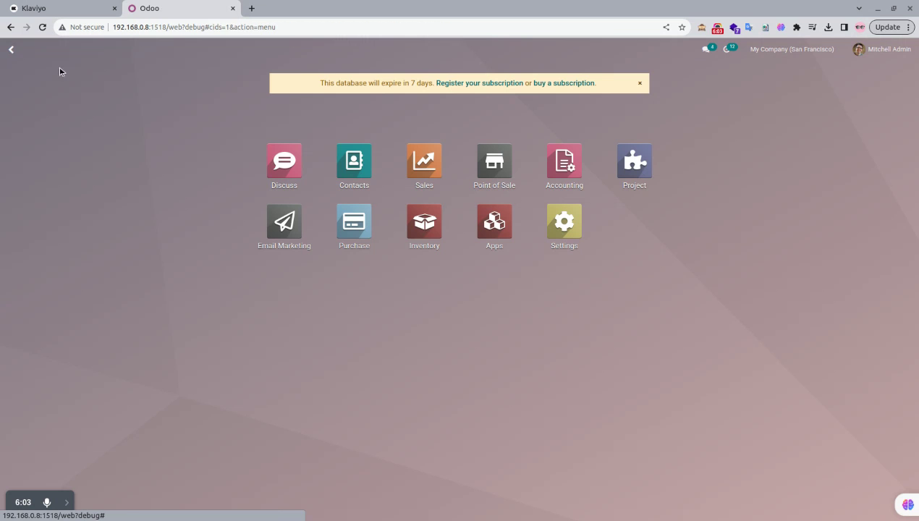
{"action": "left_click", "coordinate": [424, 162]}
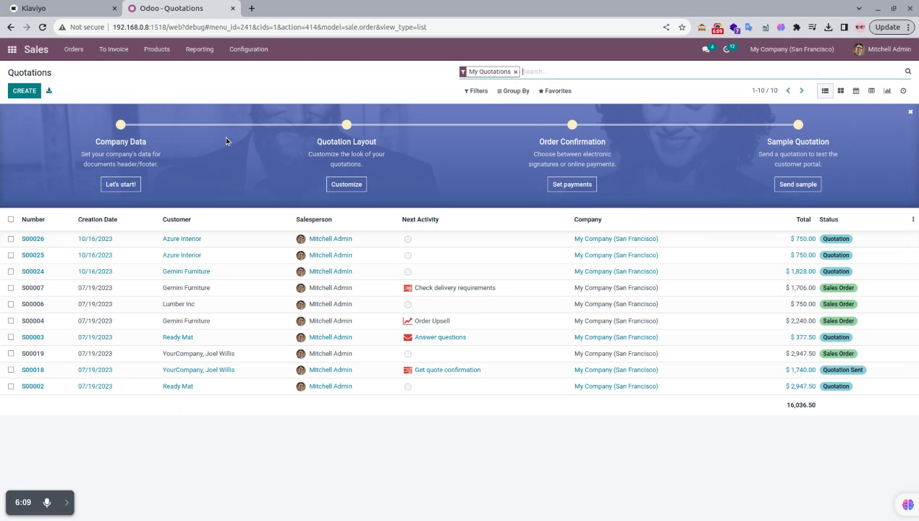
{"action": "left_click", "coordinate": [26, 92]}
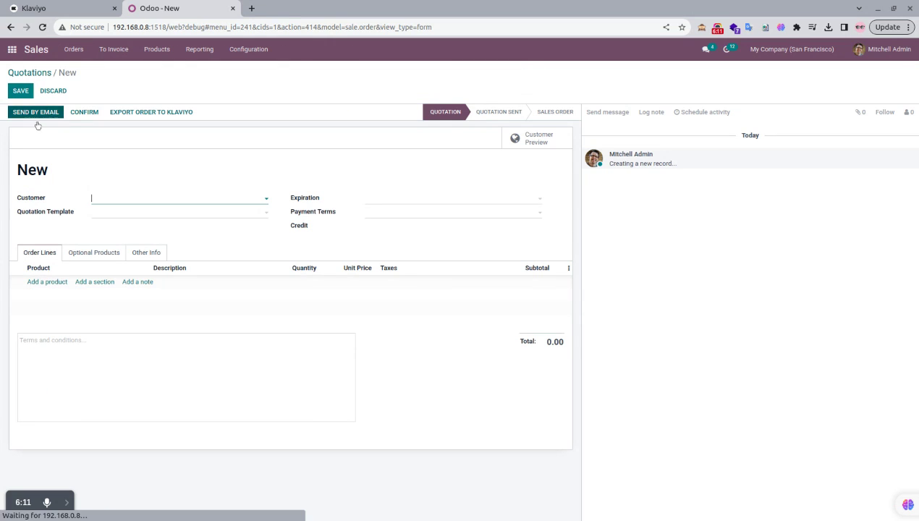
{"action": "type", "text": "Gem"}
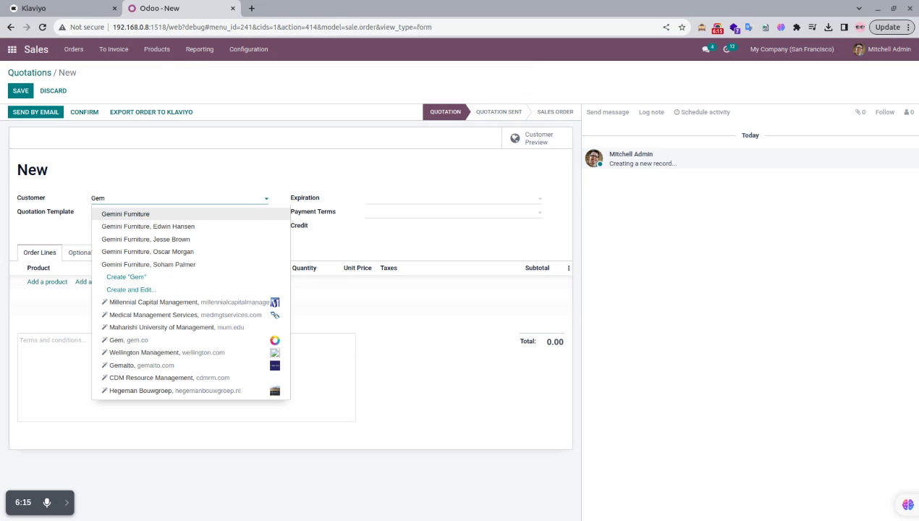
{"action": "key", "text": "Return"}
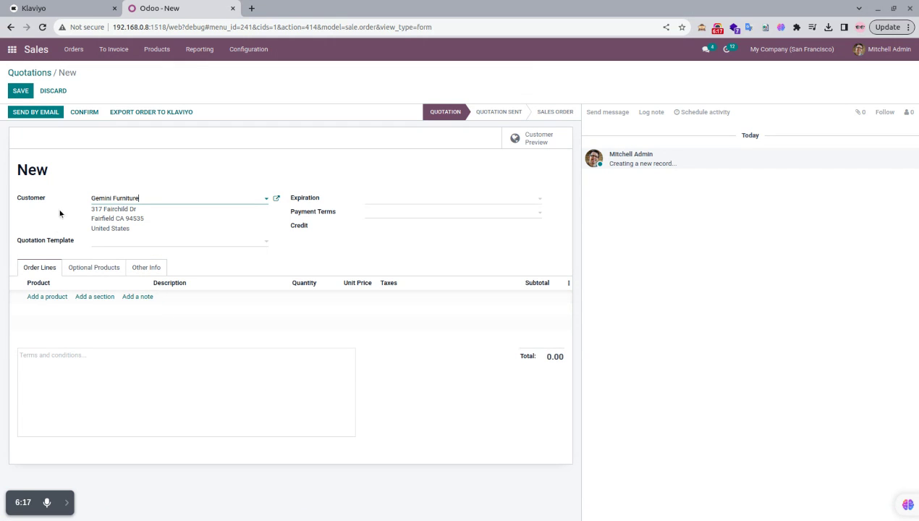
Add a line for Customizable Desk (Custom, Black) with quantity 2
{"action": "left_click", "coordinate": [45, 297]}
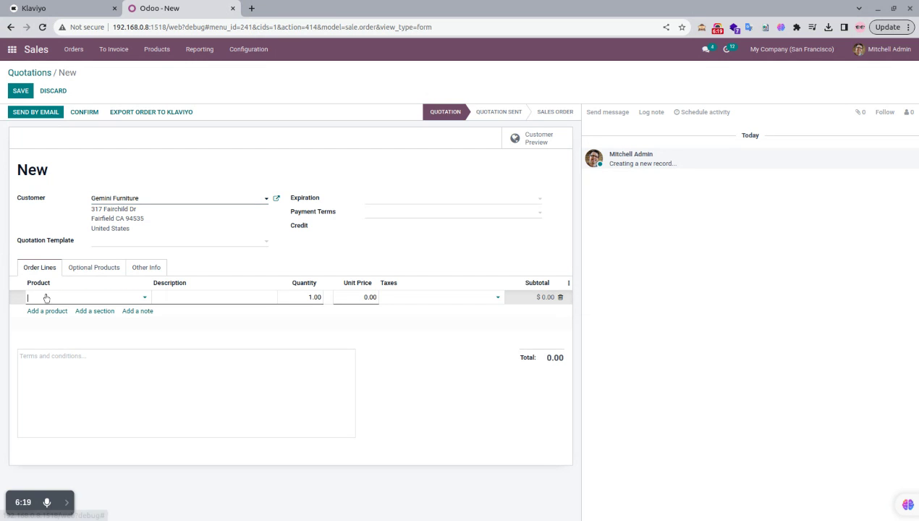
{"action": "left_click", "coordinate": [61, 297]}
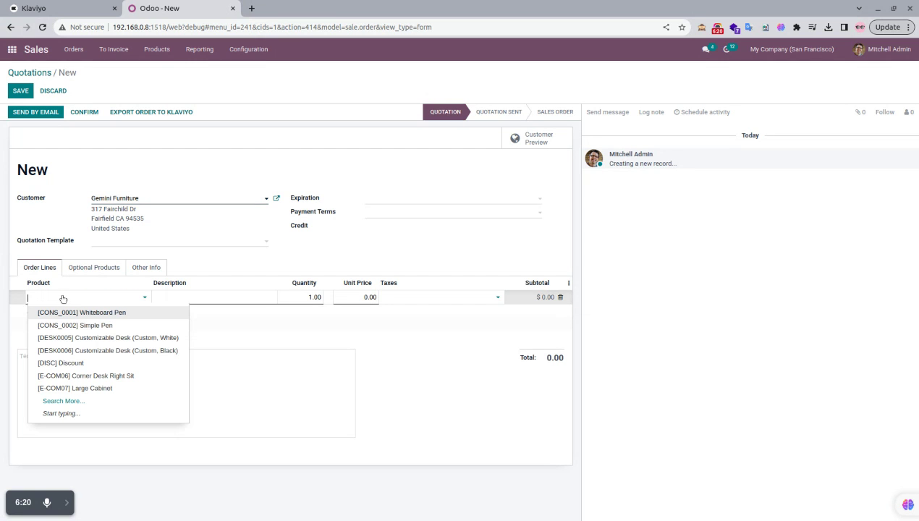
{"action": "left_click", "coordinate": [80, 351]}
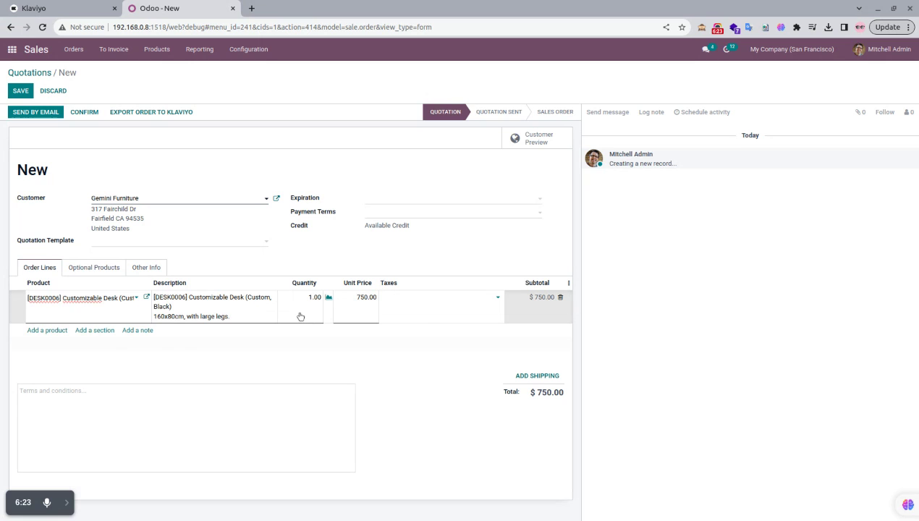
{"action": "type", "text": "2"}
{"action": "left_click", "coordinate": [396, 386]}
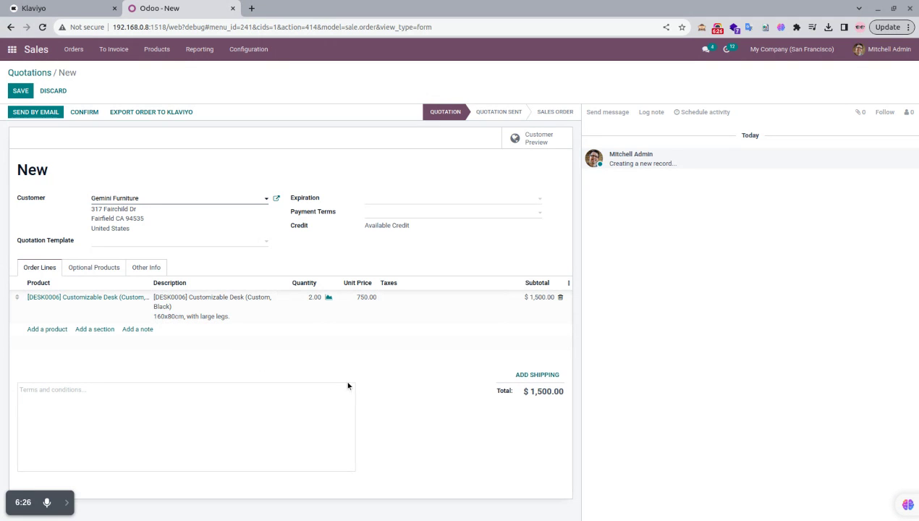
Add Corner Desk Right Sit with quantity 2 and save the $1,794.00 quotation
{"action": "left_click", "coordinate": [49, 330]}
{"action": "left_click", "coordinate": [87, 330]}
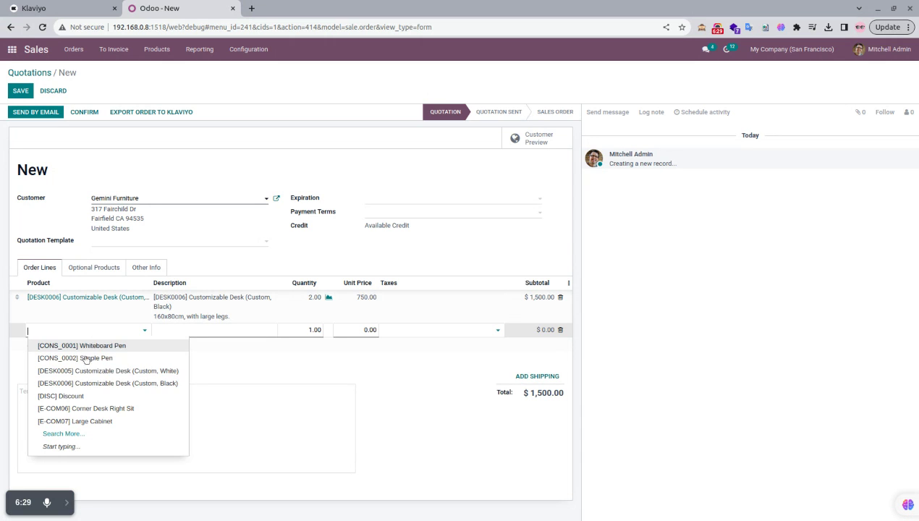
{"action": "left_click", "coordinate": [92, 409]}
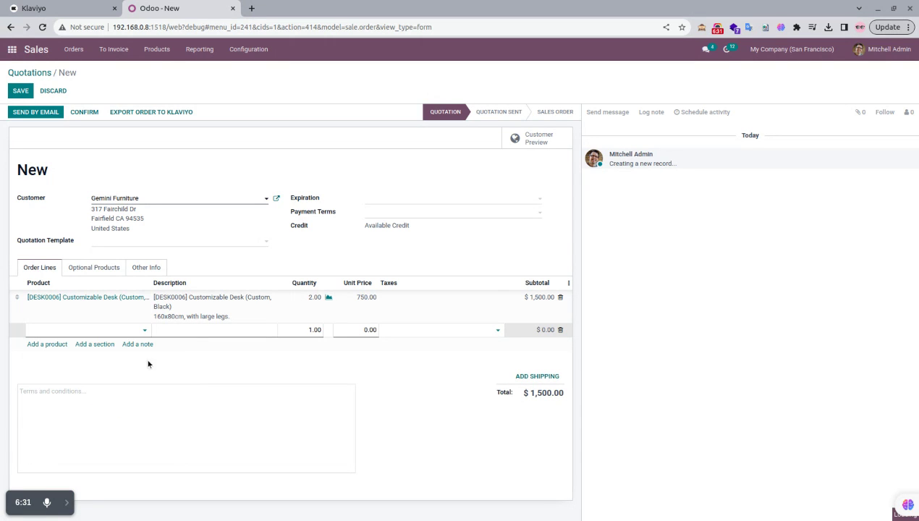
{"action": "left_click", "coordinate": [292, 330]}
{"action": "type", "text": "2"}
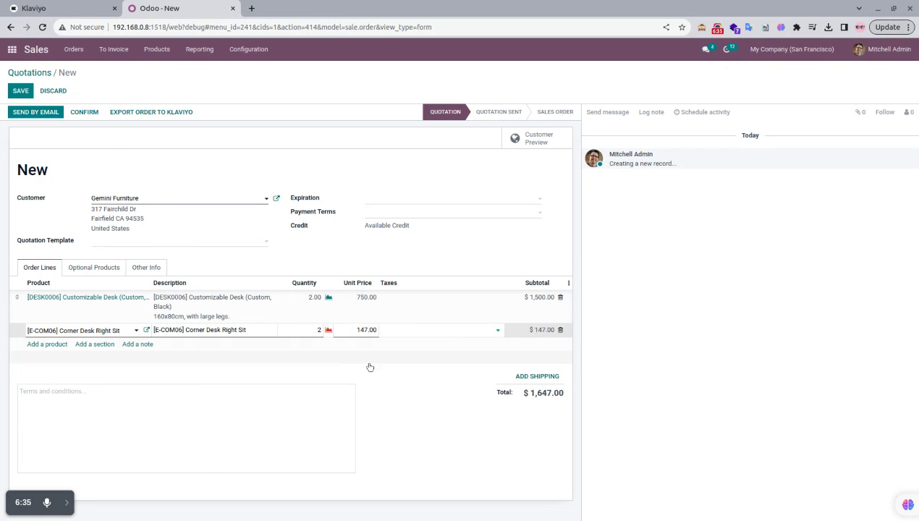
{"action": "left_click", "coordinate": [402, 377]}
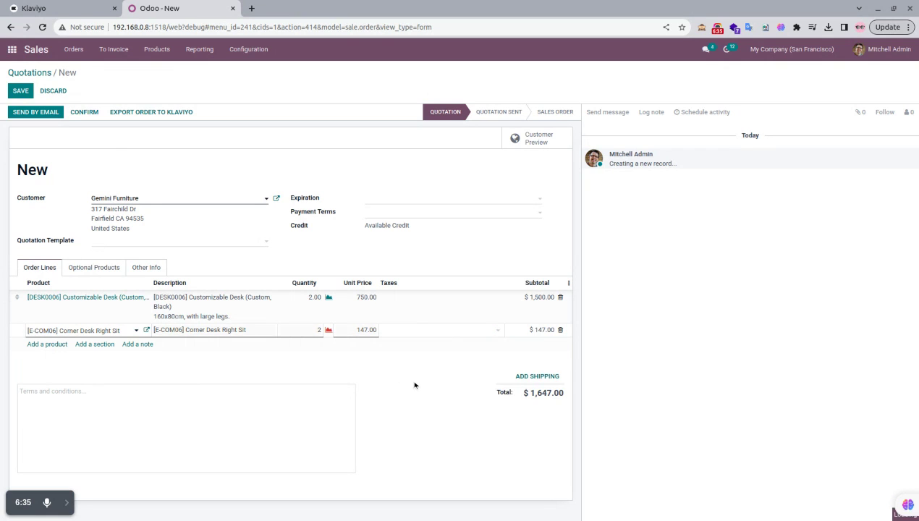
{"action": "left_click", "coordinate": [21, 93]}
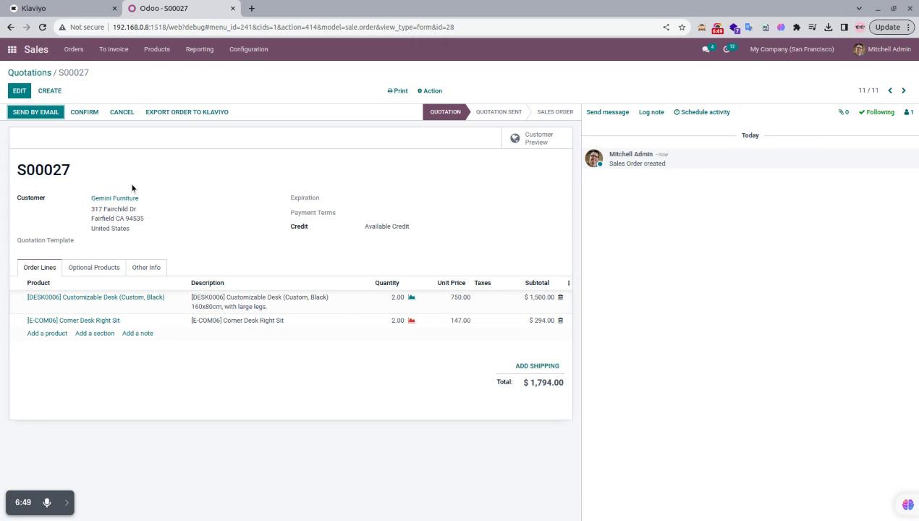
Find the Gemini Furniture profile in Klaviyo and check its three placed orders, then return to S00027
{"action": "left_click", "coordinate": [58, 9]}
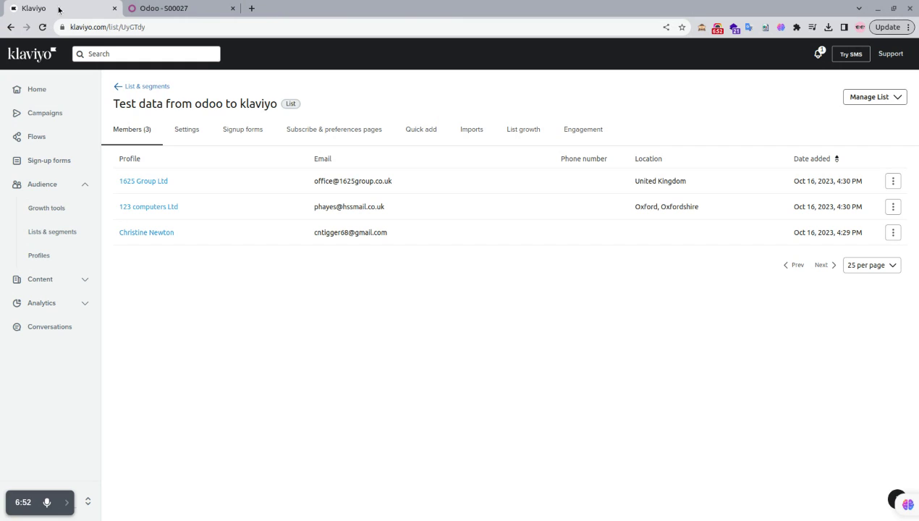
{"action": "left_click", "coordinate": [40, 258]}
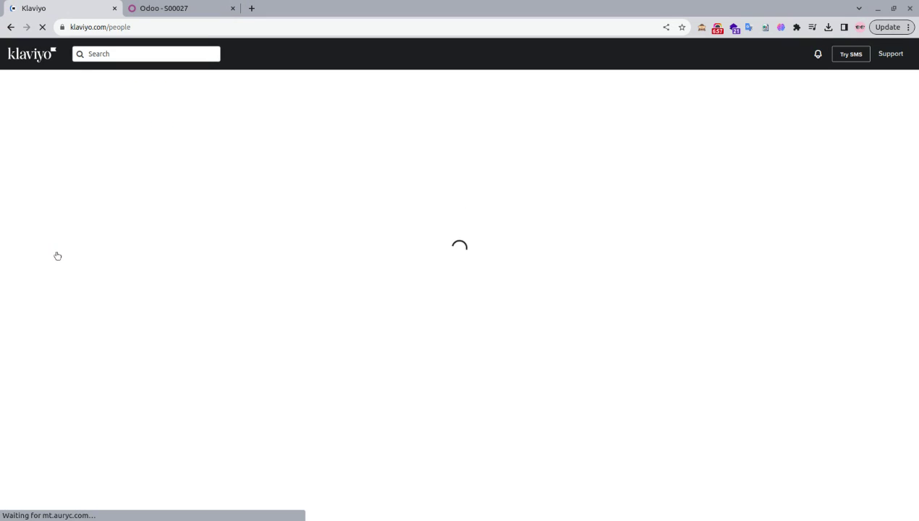
{"action": "left_click", "coordinate": [198, 258]}
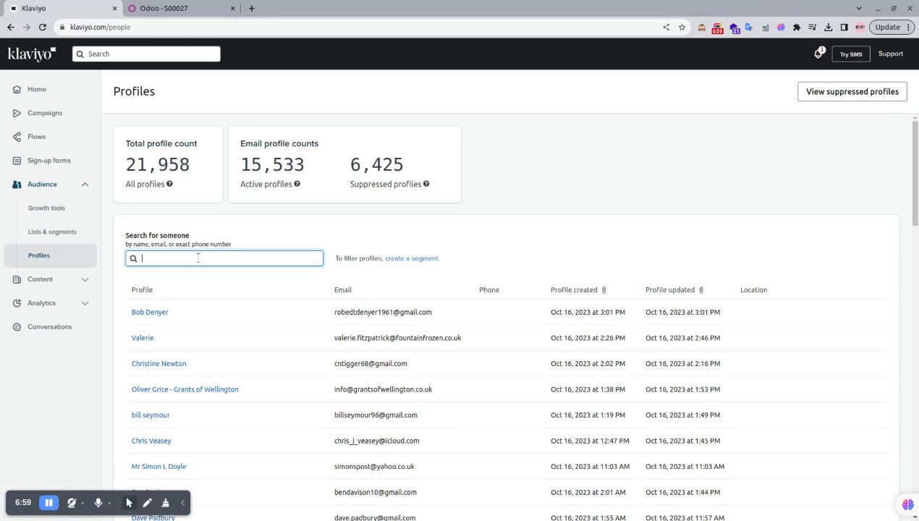
{"action": "type", "text": "Gemini"}
{"action": "key", "text": "Return"}
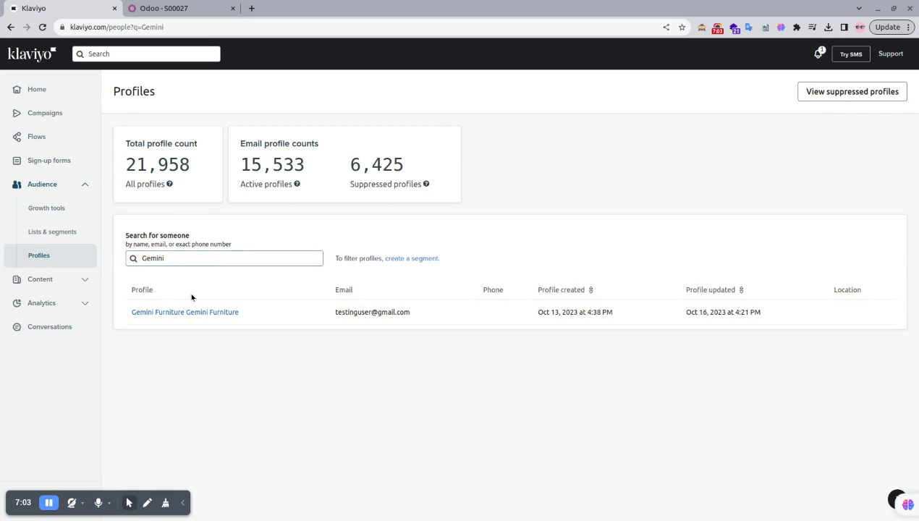
{"action": "left_click", "coordinate": [189, 311]}
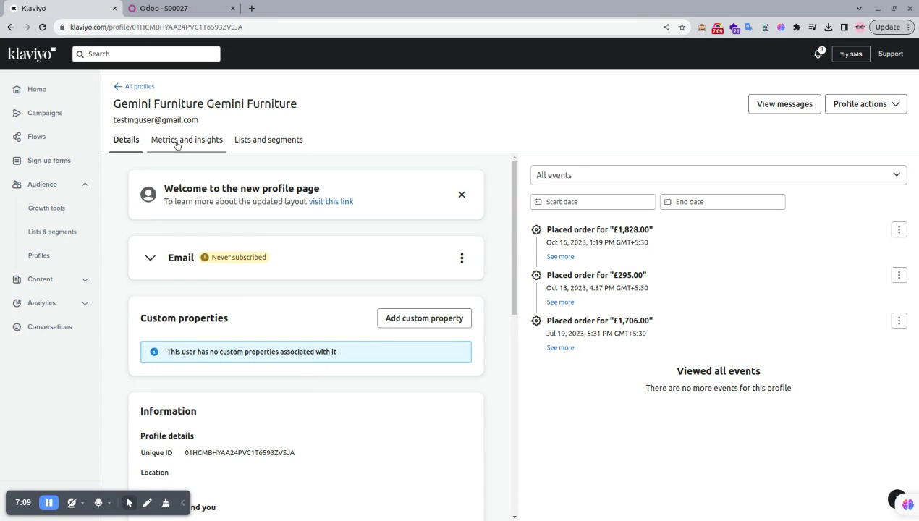
{"action": "left_click", "coordinate": [177, 141]}
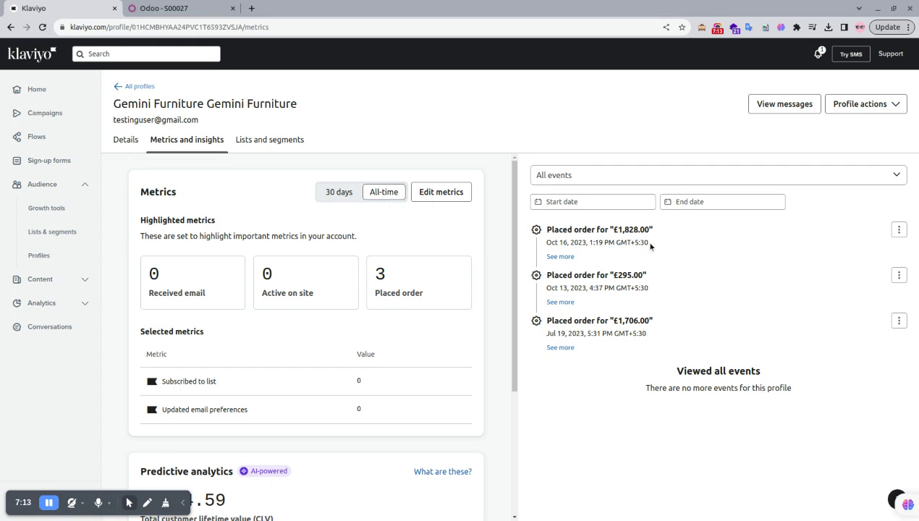
{"action": "left_click", "coordinate": [208, 13]}
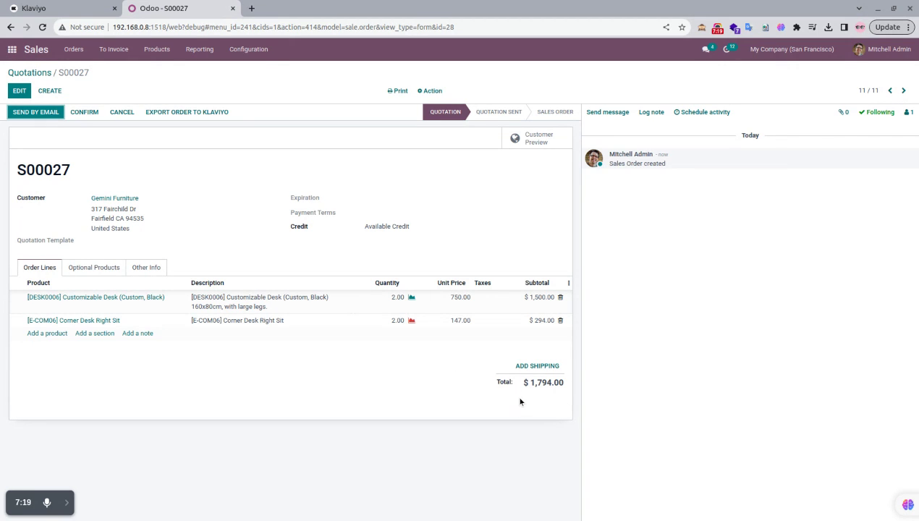
Compare the Klaviyo profile metrics with quotation S00027 in Odoo
{"action": "left_click", "coordinate": [88, 13]}
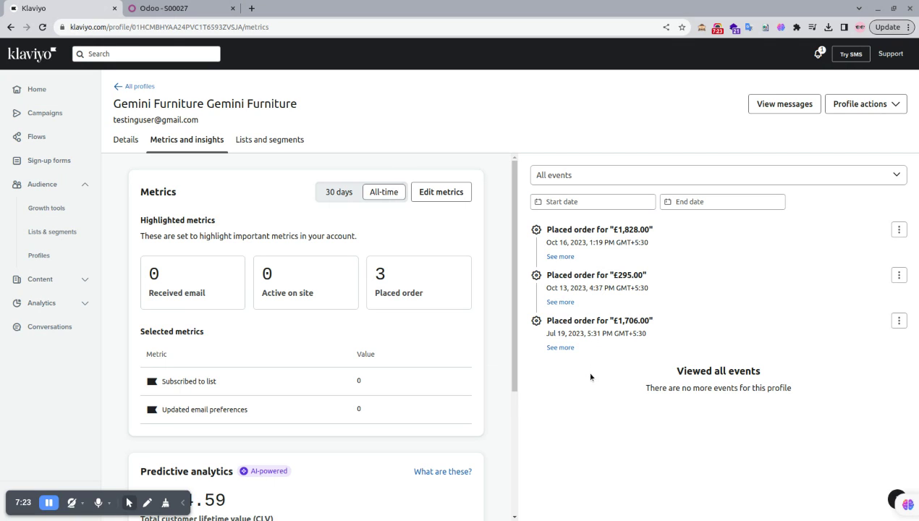
{"action": "left_click", "coordinate": [166, 9]}
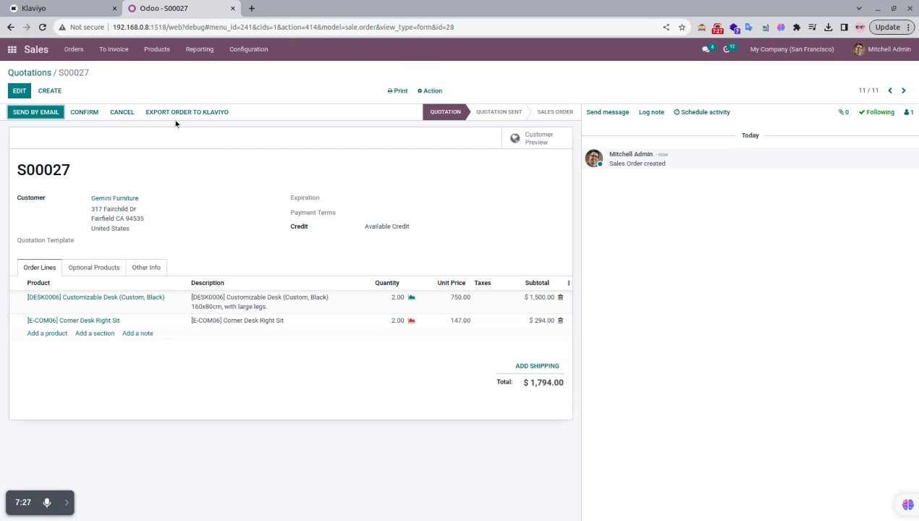
{"action": "left_click", "coordinate": [61, 15]}
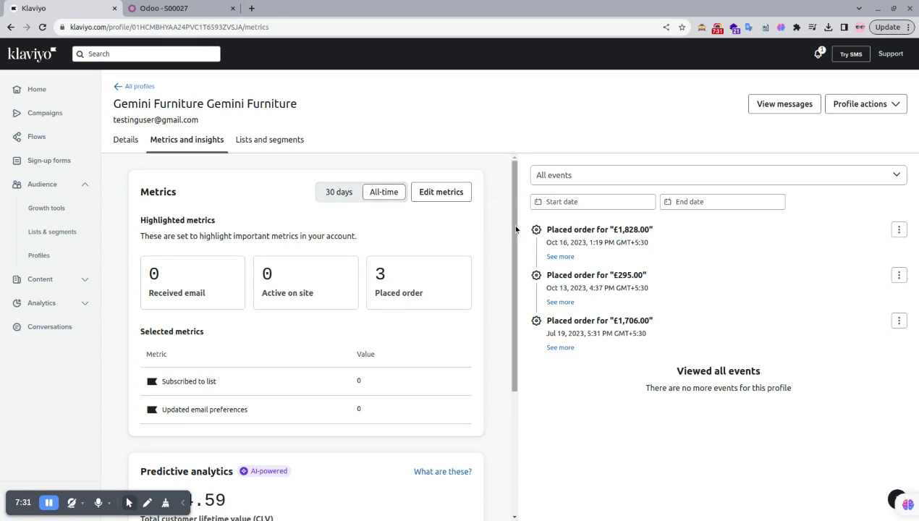
{"action": "left_click", "coordinate": [166, 13]}
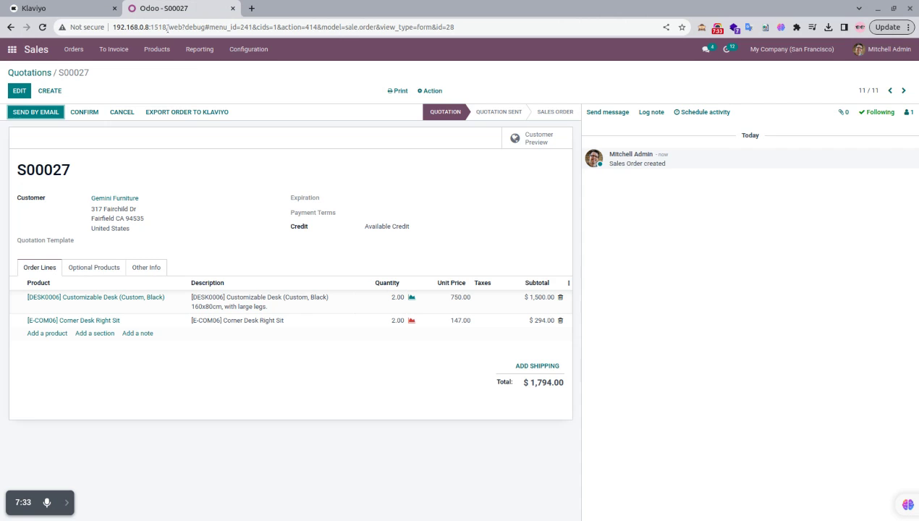
Export S00027 to Klaviyo and reload the profile to see the fourth £1,794.00 order
{"action": "left_click", "coordinate": [188, 113]}
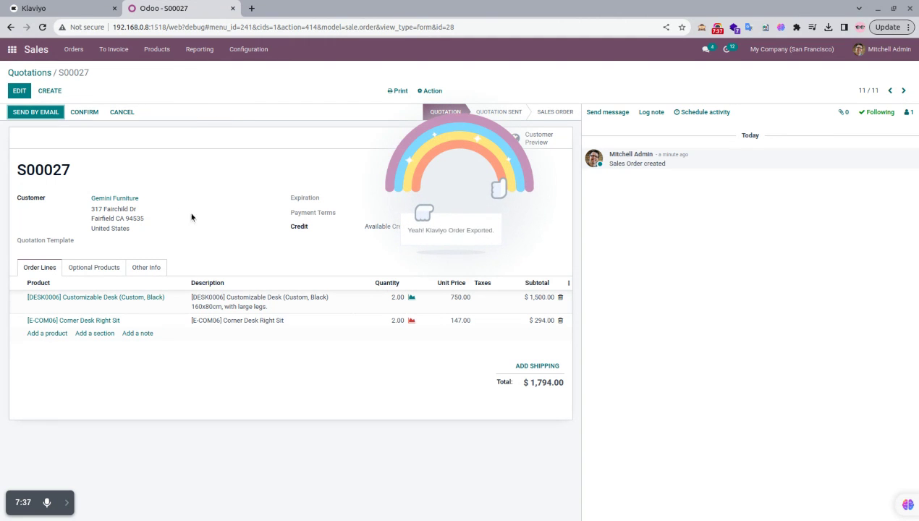
{"action": "left_click", "coordinate": [73, 11]}
{"action": "left_click", "coordinate": [42, 27]}
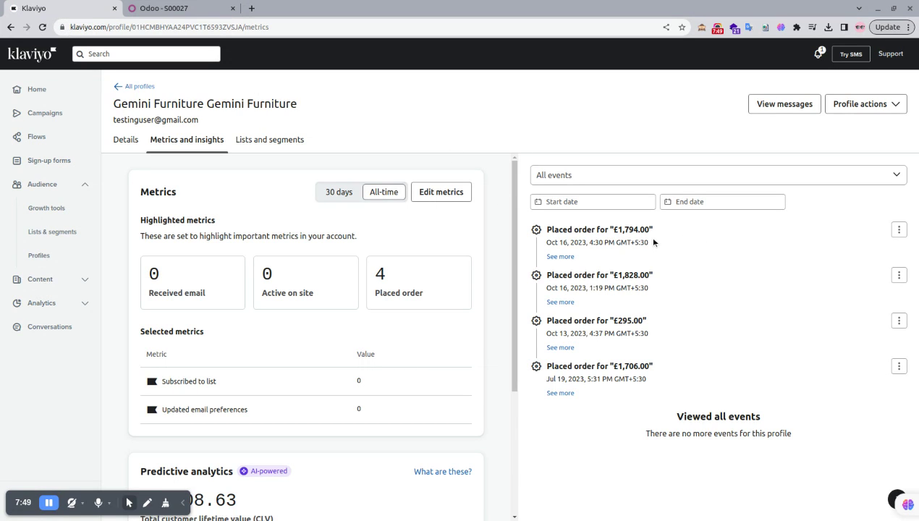
Review the £1,794.00 placed-order event's full activity details, then return to quotation S00027
{"action": "left_click", "coordinate": [560, 256]}
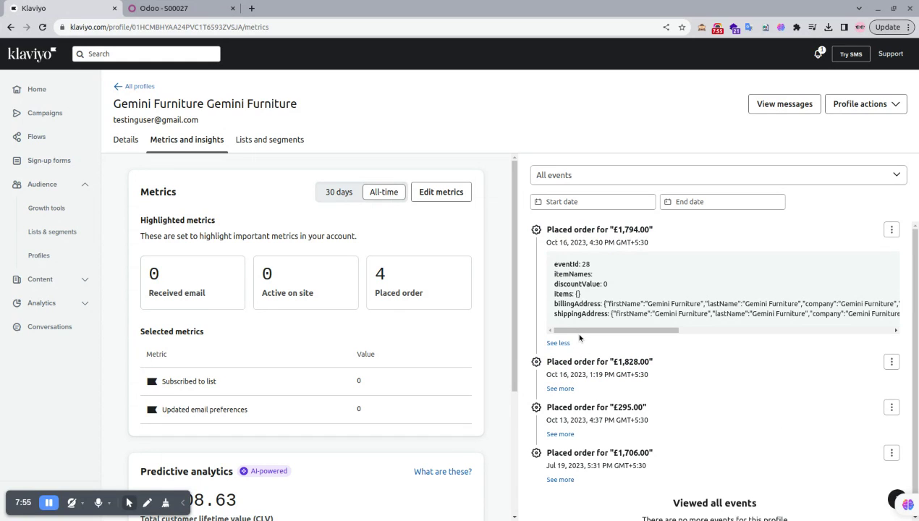
{"action": "left_click_drag", "start_coordinate": [573, 330], "coordinate": [795, 330]}
{"action": "left_click", "coordinate": [891, 229]}
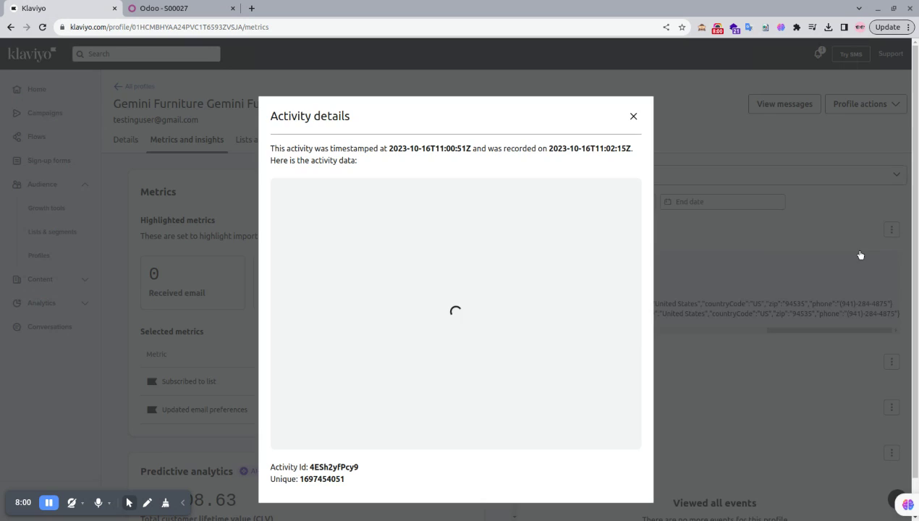
{"action": "left_click", "coordinate": [860, 253]}
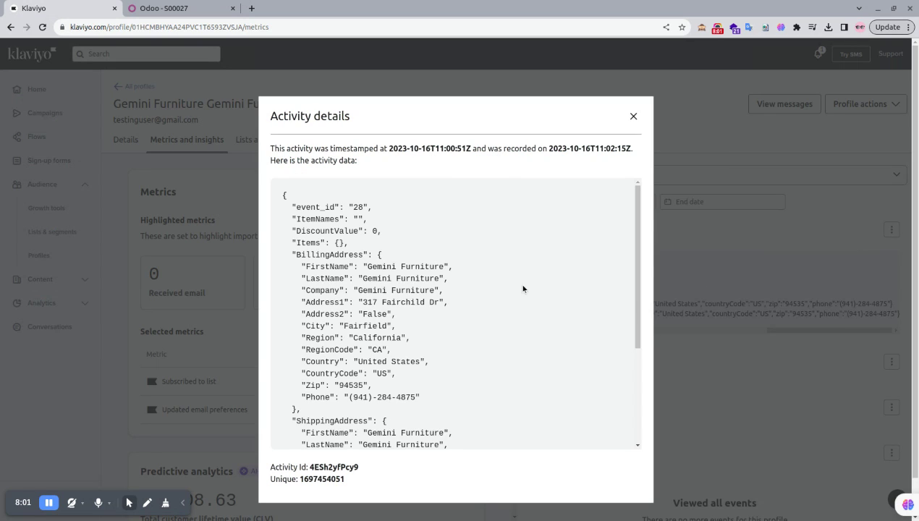
{"action": "scroll", "coordinate": [521, 294], "scroll_direction": "down", "scroll_amount": 3}
{"action": "scroll", "coordinate": [508, 300], "scroll_direction": "up", "scroll_amount": 5}
{"action": "left_click", "coordinate": [633, 116]}
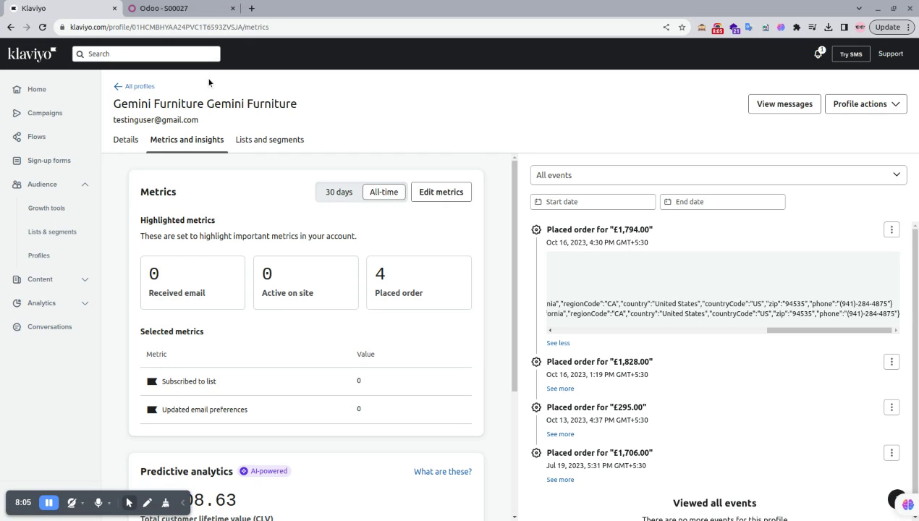
{"action": "left_click", "coordinate": [172, 8]}
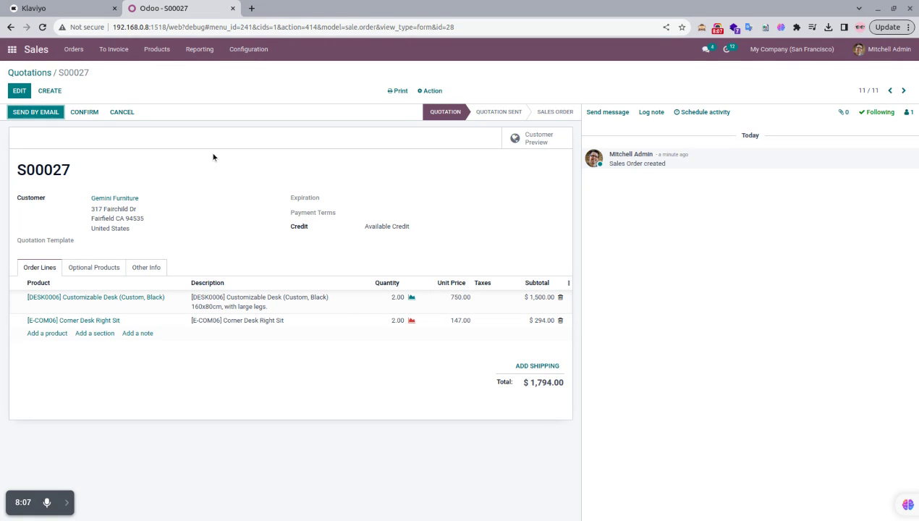